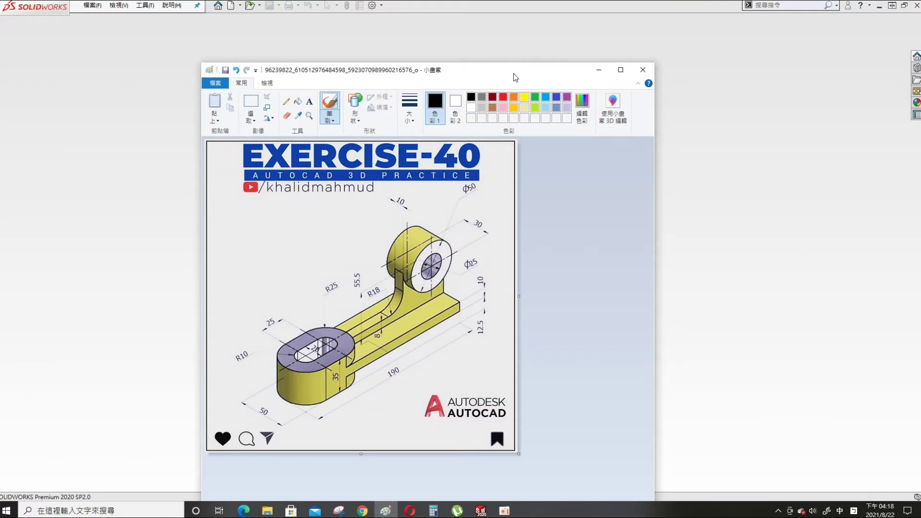
Drag the Paint reference drawing aside to reveal the SOLIDWORKS start screen
{"action": "left_click_drag", "start_coordinate": [515, 78], "coordinate": [5, 38]}
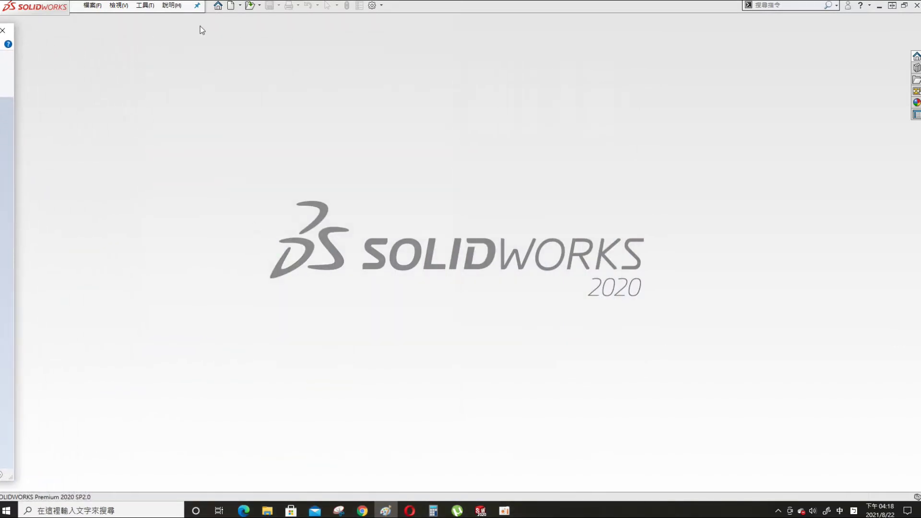
Close Paint and start a new millimetre part with a sketch on the Top Plane
{"action": "left_click", "coordinate": [2, 30]}
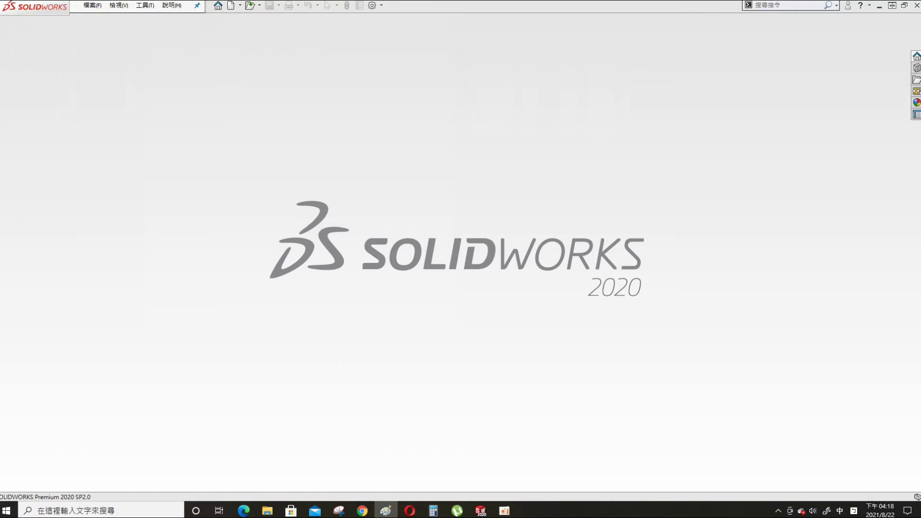
{"action": "left_click", "coordinate": [229, 6]}
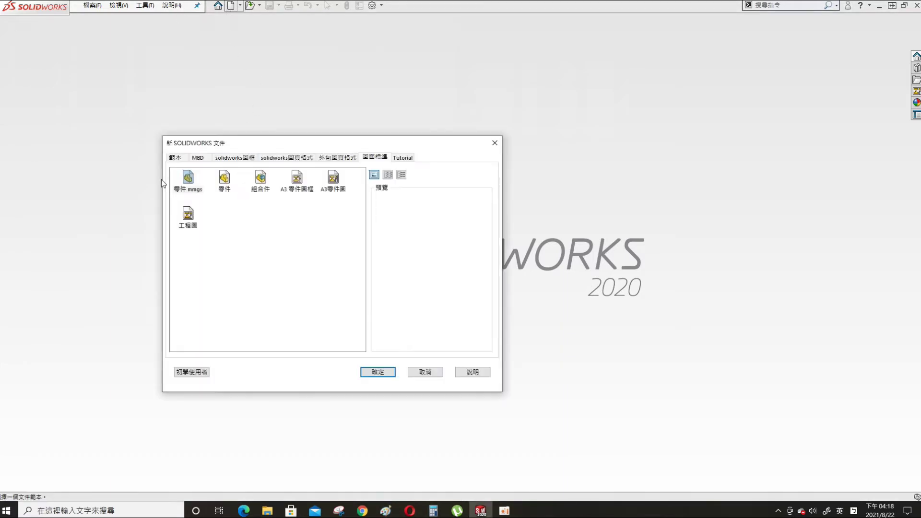
{"action": "double_click", "coordinate": [188, 178]}
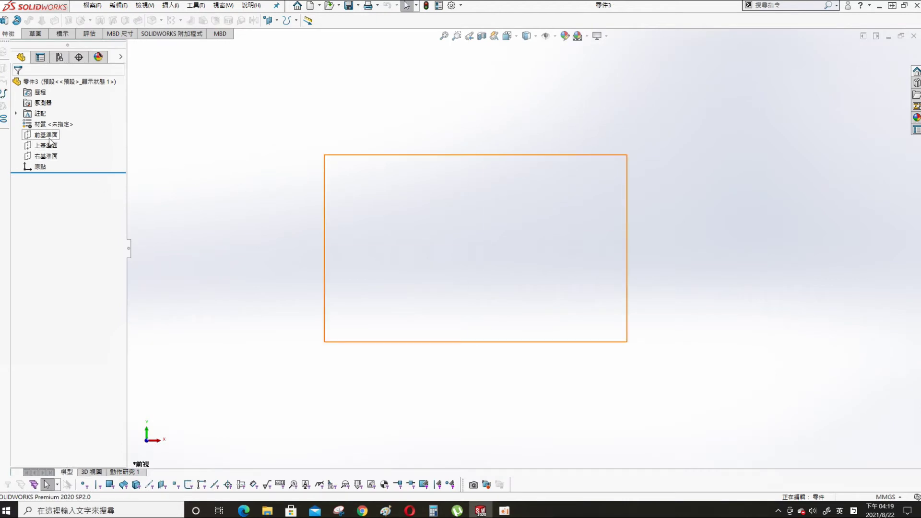
{"action": "left_click", "coordinate": [46, 156]}
{"action": "left_click", "coordinate": [67, 129]}
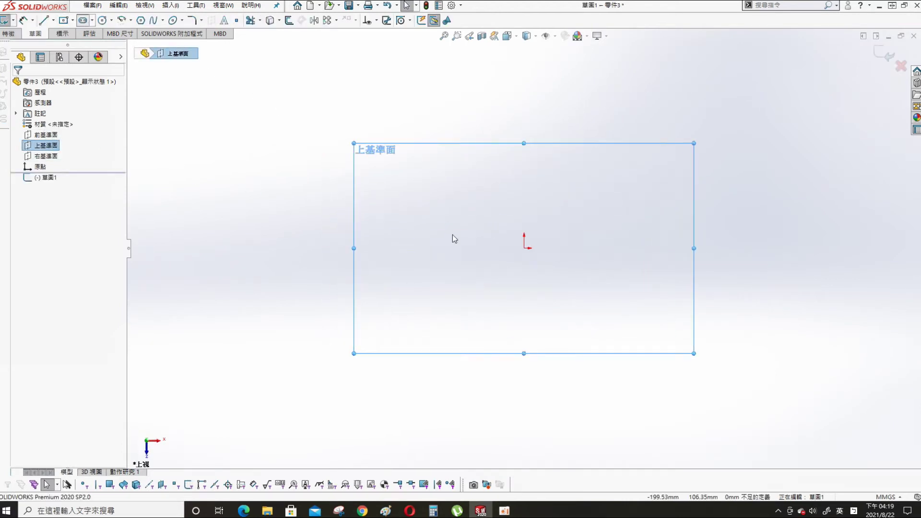
Draw a horizontal straight slot in the sketch
{"action": "left_click", "coordinate": [459, 271]}
{"action": "left_click", "coordinate": [595, 272]}
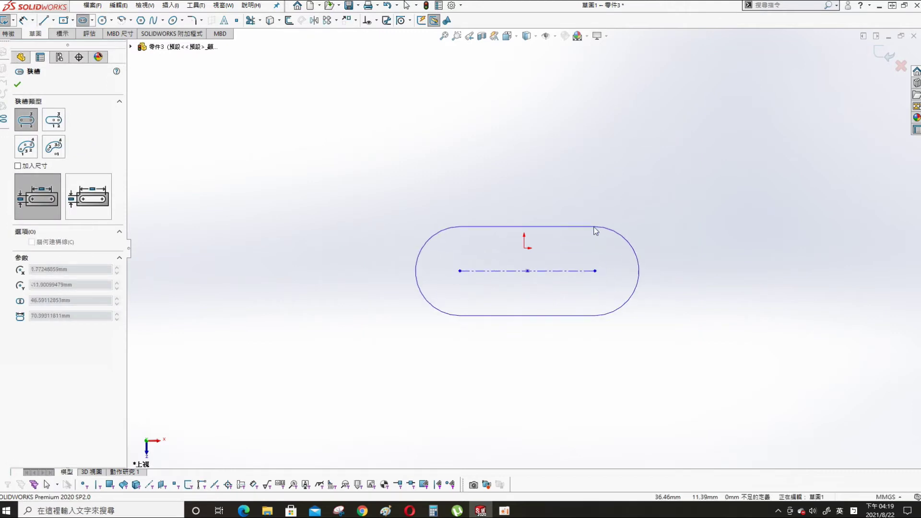
{"action": "left_click", "coordinate": [595, 231]}
{"action": "key", "text": "Escape"}
{"action": "left_click", "coordinate": [528, 271]}
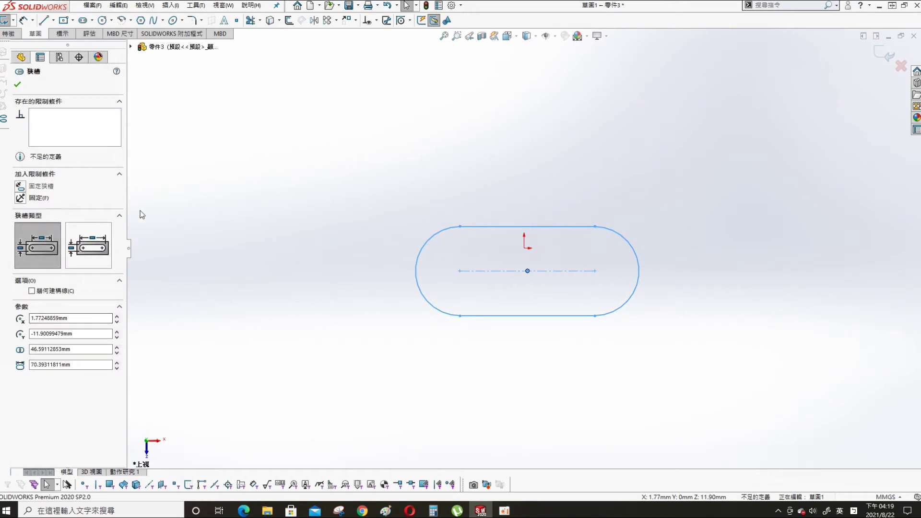
Make the slot's centre point coincident with the origin and begin dimensioning its left arc
{"action": "key", "text": "Escape"}
{"action": "left_click", "coordinate": [528, 271]}
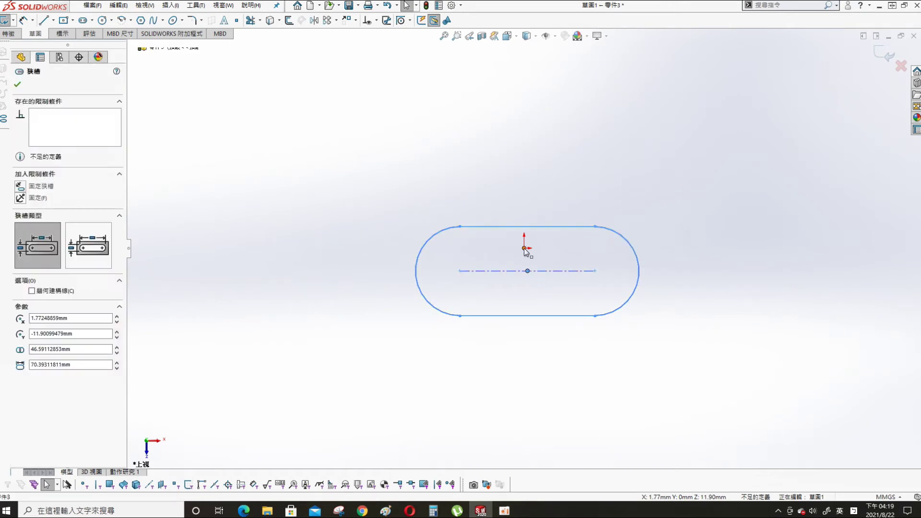
{"action": "left_click", "coordinate": [525, 249], "text": "ctrl"}
{"action": "left_click", "coordinate": [20, 263]}
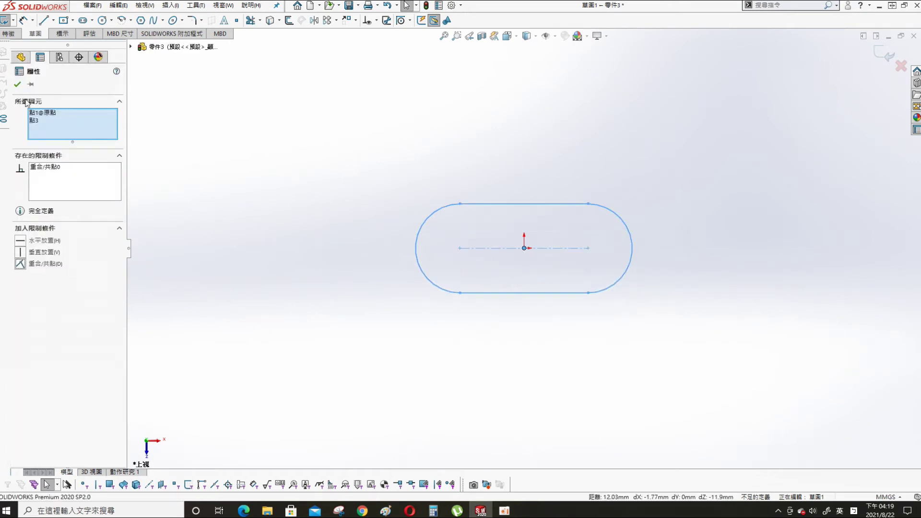
{"action": "left_click", "coordinate": [17, 84]}
{"action": "key", "text": "s"}
{"action": "left_click", "coordinate": [289, 170]}
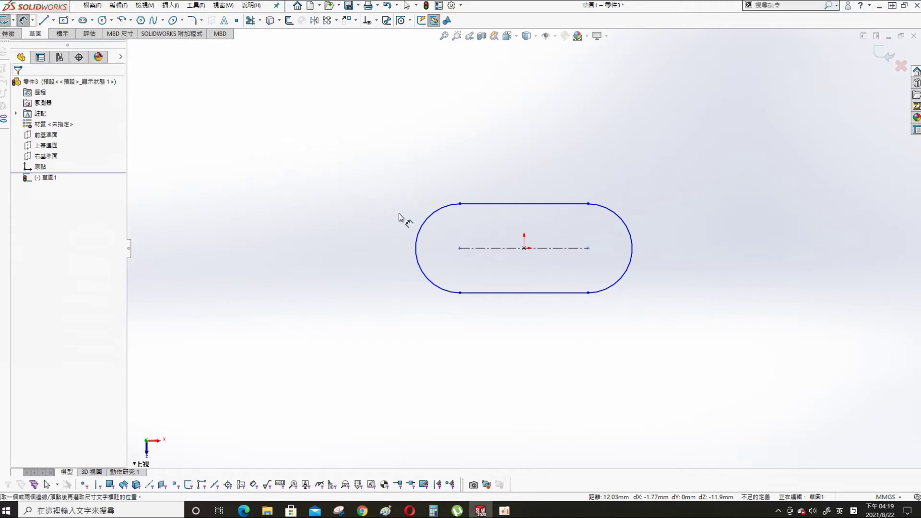
{"action": "left_click", "coordinate": [431, 223]}
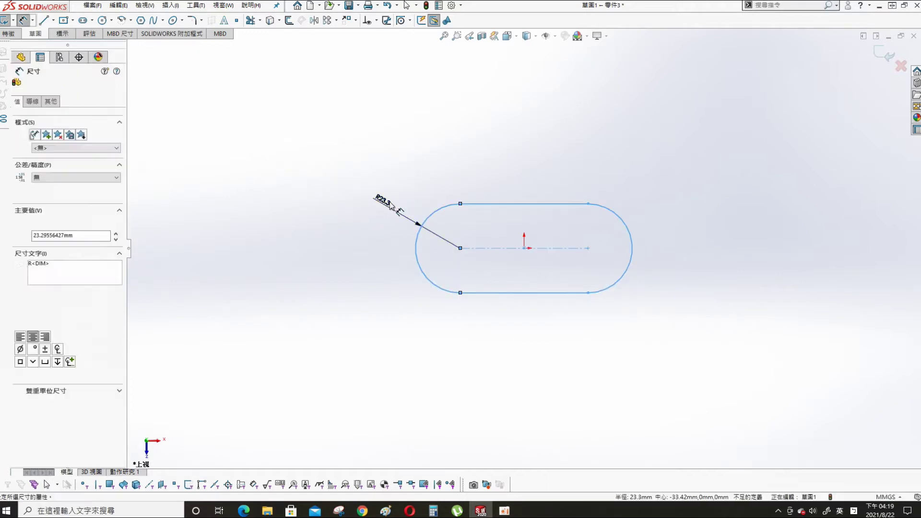
Dimension the slot with an R10 end radius and a 25 mm centre distance
{"action": "left_click", "coordinate": [384, 201]}
{"action": "type", "text": "10"}
{"action": "key", "text": "Return"}
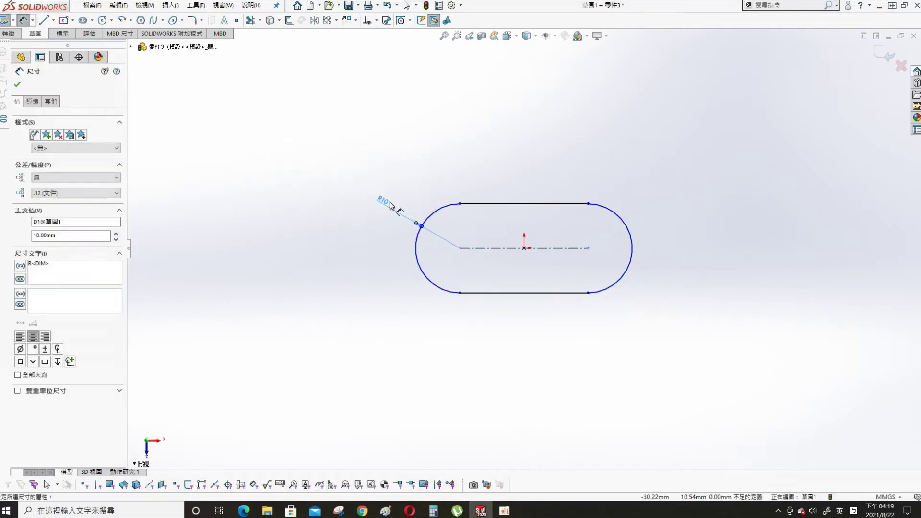
{"action": "left_click", "coordinate": [564, 254]}
{"action": "left_click", "coordinate": [519, 161]}
{"action": "type", "text": "25"}
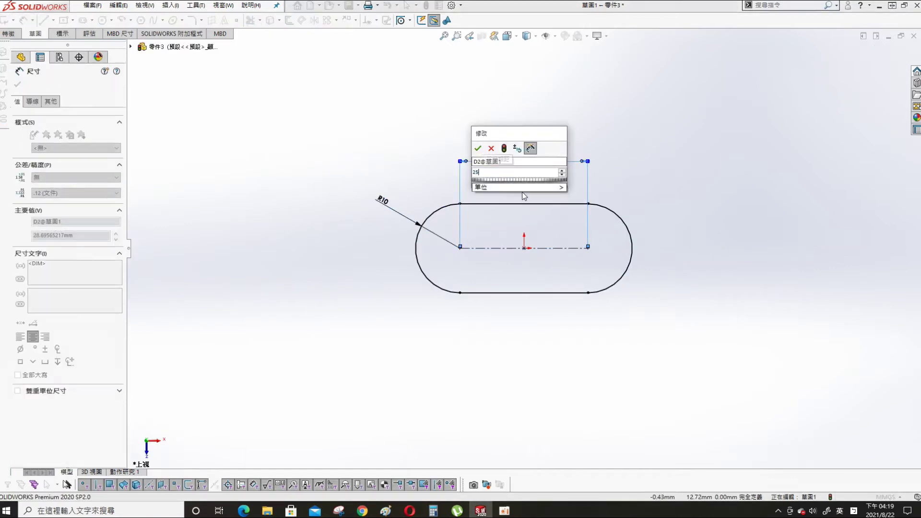
{"action": "key", "text": "Return"}
{"action": "key", "text": "Escape"}
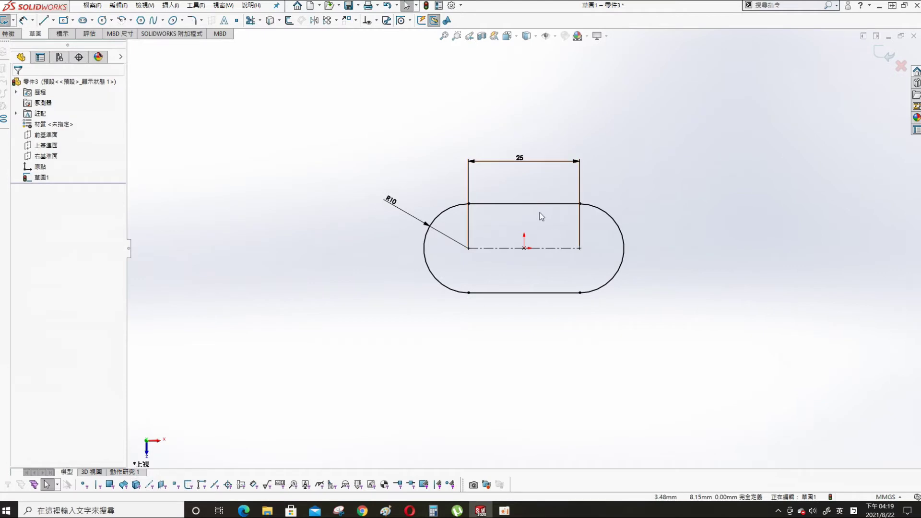
Offset the slot outline outward to form the surrounding outer loop
{"action": "left_click", "coordinate": [551, 204]}
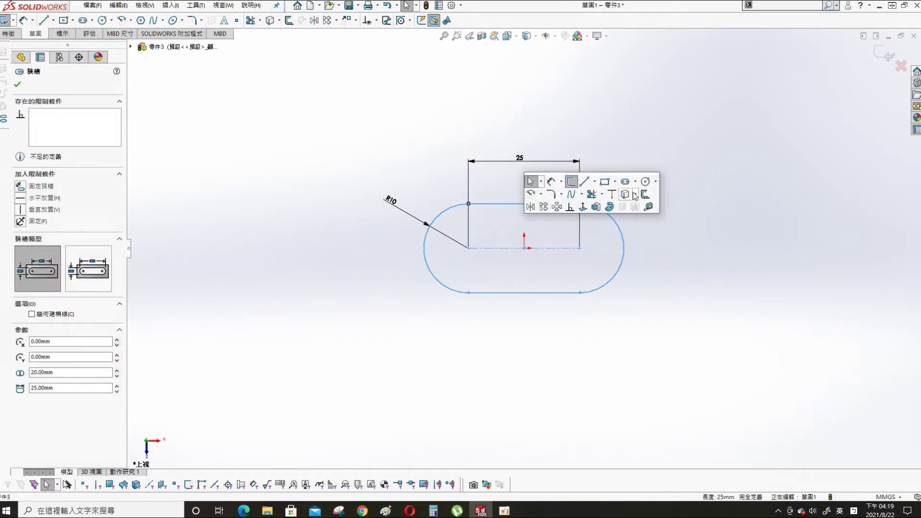
{"action": "left_click", "coordinate": [646, 195]}
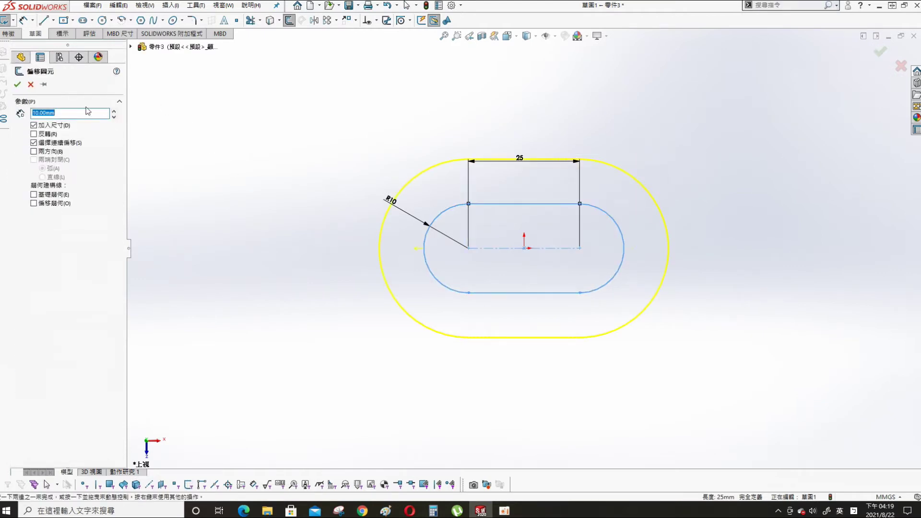
{"action": "type", "text": "15"}
{"action": "key", "text": "Return"}
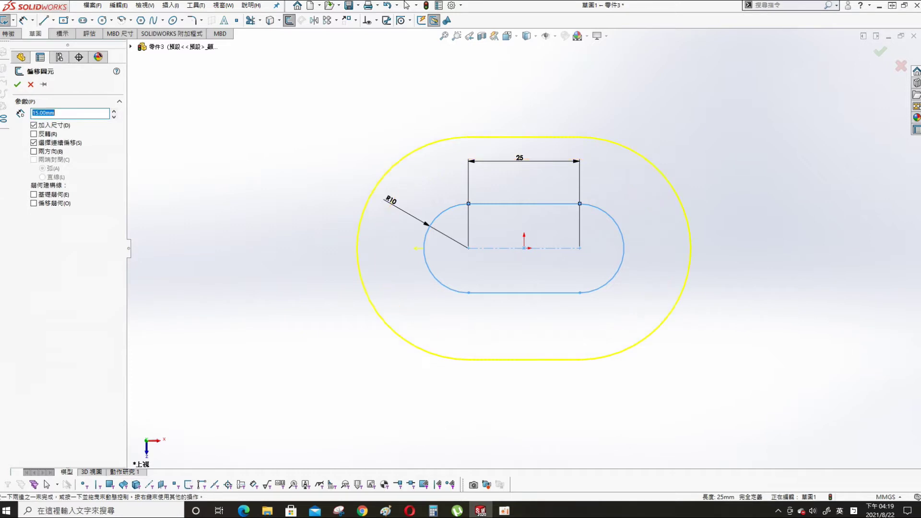
{"action": "left_click", "coordinate": [18, 85]}
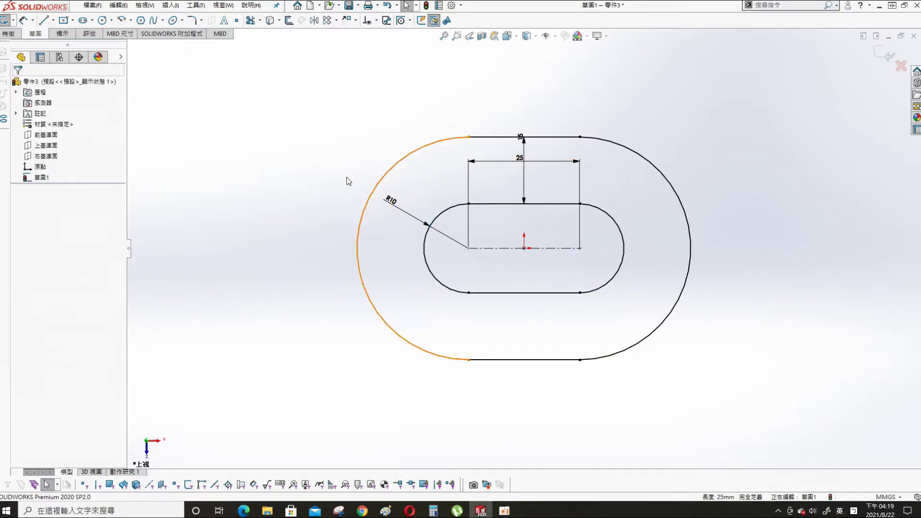
{"action": "mouse_move", "coordinate": [361, 384]}
{"action": "middle_mouse_down"}
{"action": "mouse_move", "coordinate": [360, 196]}
{"action": "mouse_move", "coordinate": [360, 319]}
{"action": "mouse_move", "coordinate": [350, 241]}
{"action": "mouse_move", "coordinate": [367, 227]}
{"action": "mouse_move", "coordinate": [344, 218]}
{"action": "mouse_move", "coordinate": [362, 231]}
{"action": "middle_mouse_up"}
Extrude the slot sketch 12.5 mm downward and 22.5 mm upward as Boss-Extrude1
{"action": "key", "text": "s"}
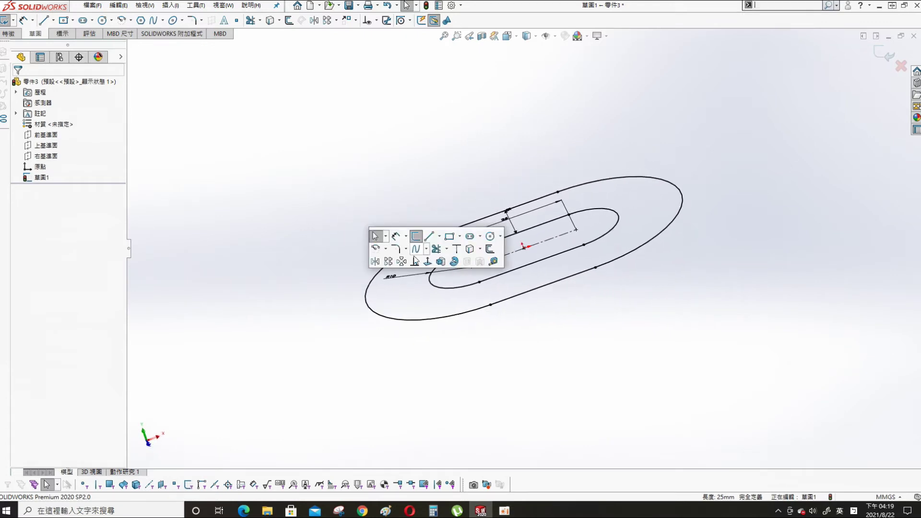
{"action": "left_click", "coordinate": [439, 261]}
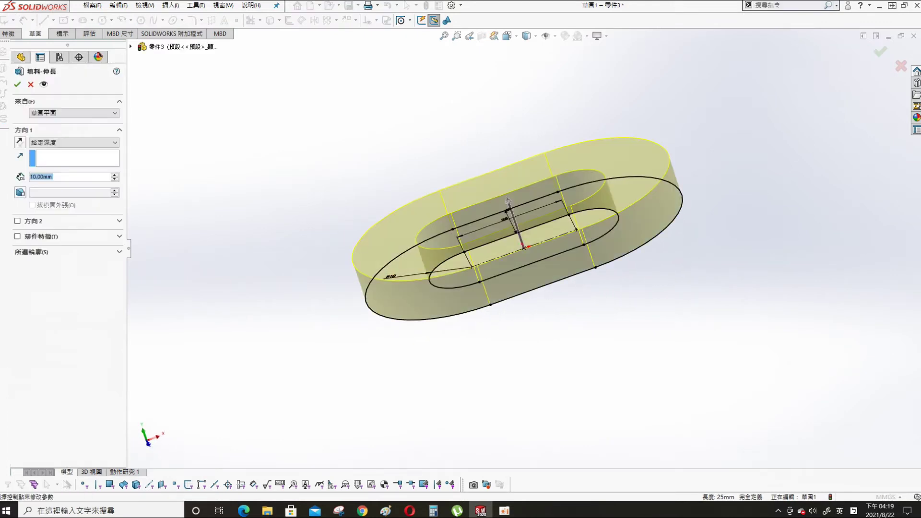
{"action": "left_click", "coordinate": [19, 142]}
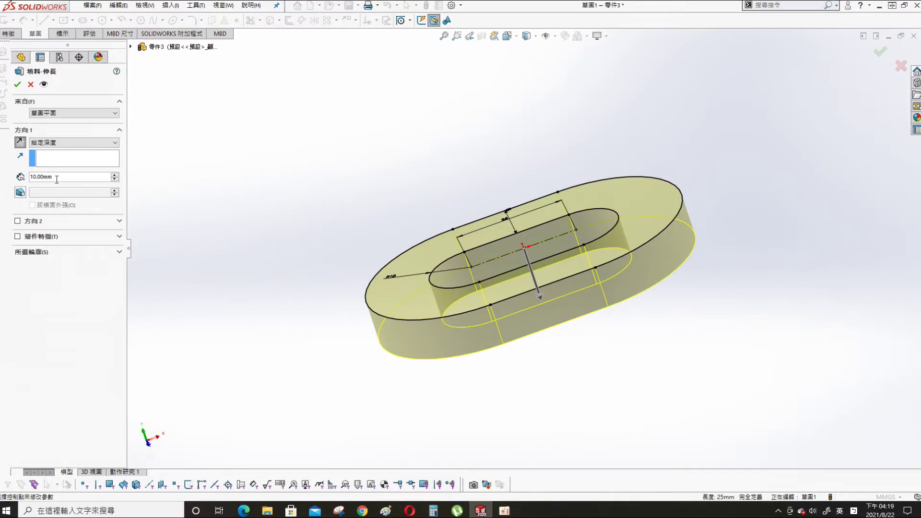
{"action": "type", "text": "12.5"}
{"action": "key", "text": "Return"}
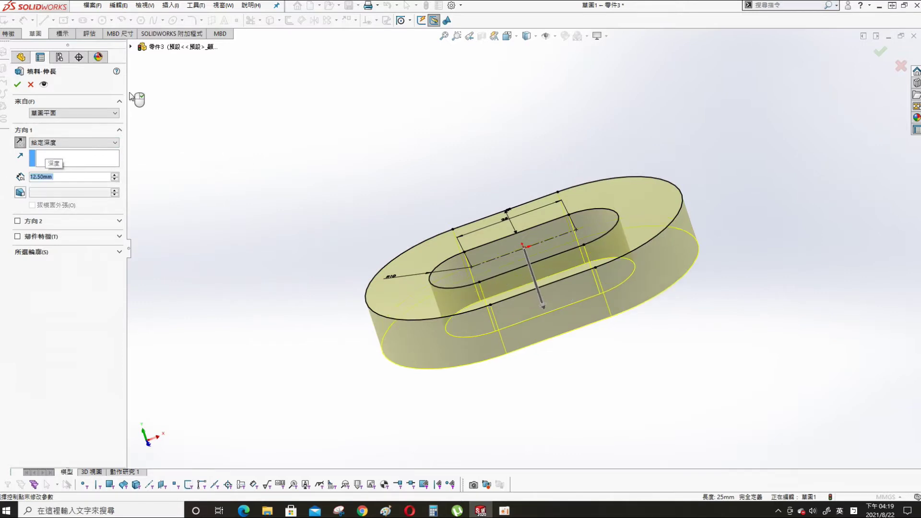
{"action": "left_click", "coordinate": [18, 221]}
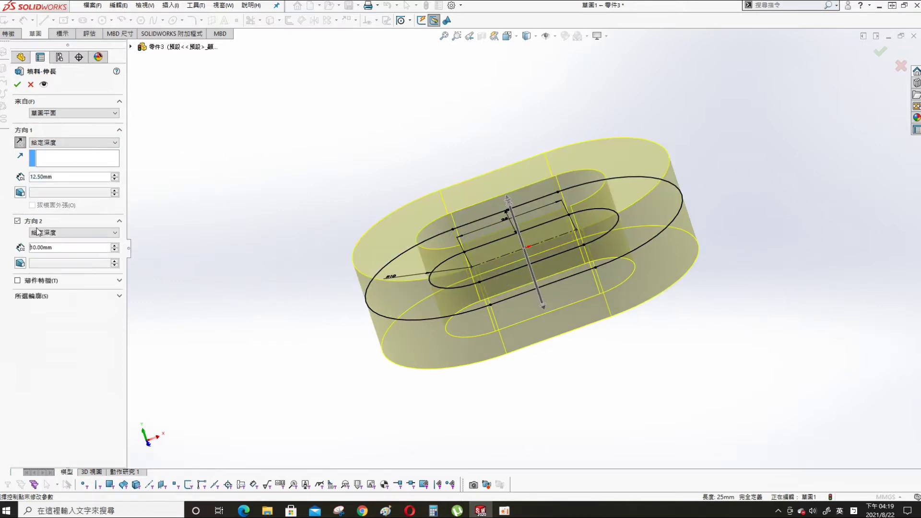
{"action": "left_click", "coordinate": [62, 248]}
{"action": "type", "text": "22.5"}
{"action": "key", "text": "Return"}
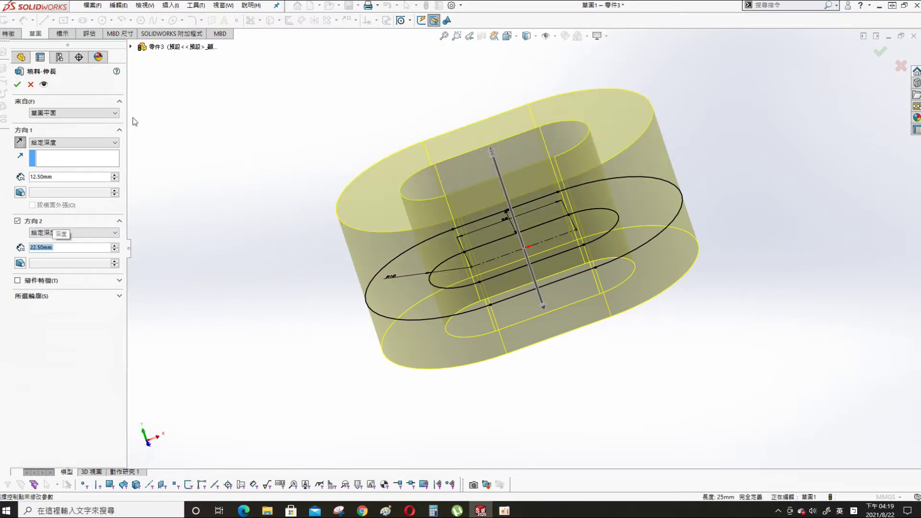
{"action": "left_click", "coordinate": [18, 85]}
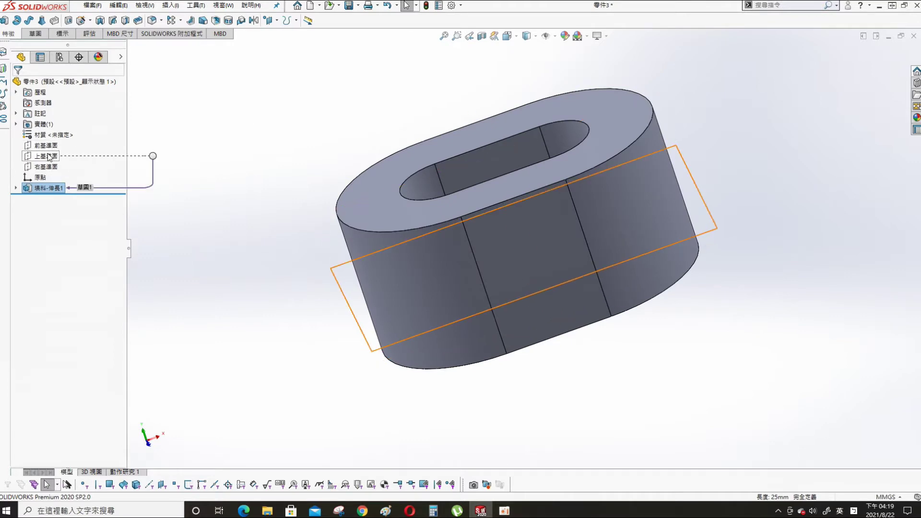
Start a new sketch on the Top Plane, viewed normal to it
{"action": "left_click", "coordinate": [49, 157]}
{"action": "left_click", "coordinate": [86, 139]}
{"action": "key", "text": "s"}
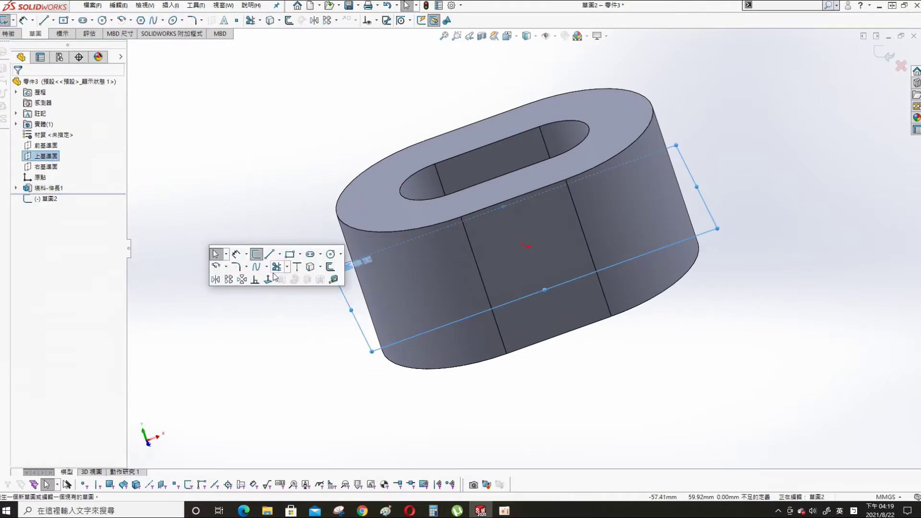
{"action": "left_click", "coordinate": [311, 267]}
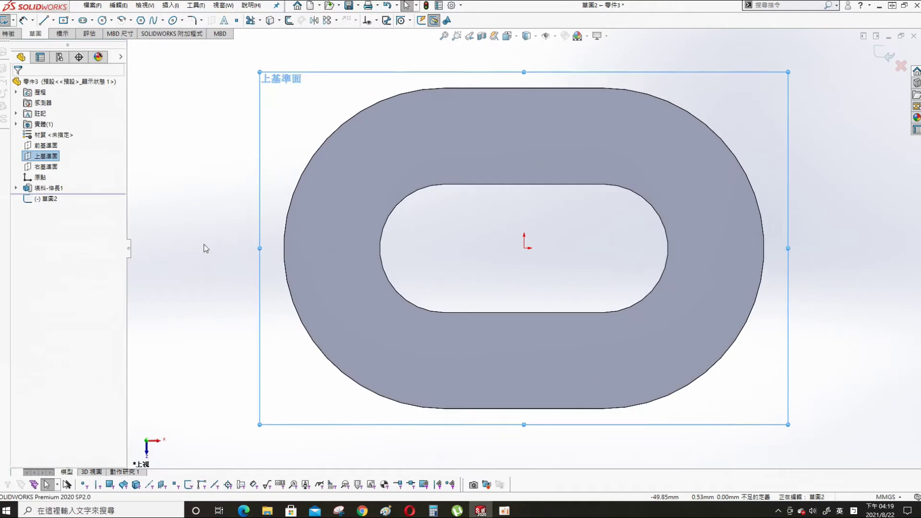
{"action": "scroll", "coordinate": [715, 218], "scroll_direction": "up", "scroll_amount": 5}
{"action": "scroll", "coordinate": [673, 200], "scroll_direction": "down", "scroll_amount": 1}
{"action": "scroll", "coordinate": [674, 191], "scroll_direction": "down", "scroll_amount": 2}
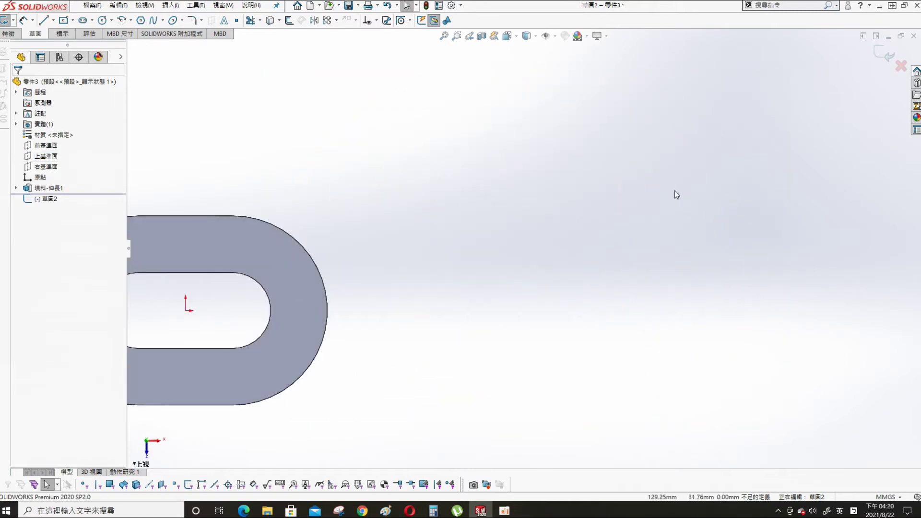
{"action": "scroll", "coordinate": [594, 250], "scroll_direction": "up", "scroll_amount": 2}
Draw the rectangular arm outline with lines extending right from the boss
{"action": "key", "text": "s"}
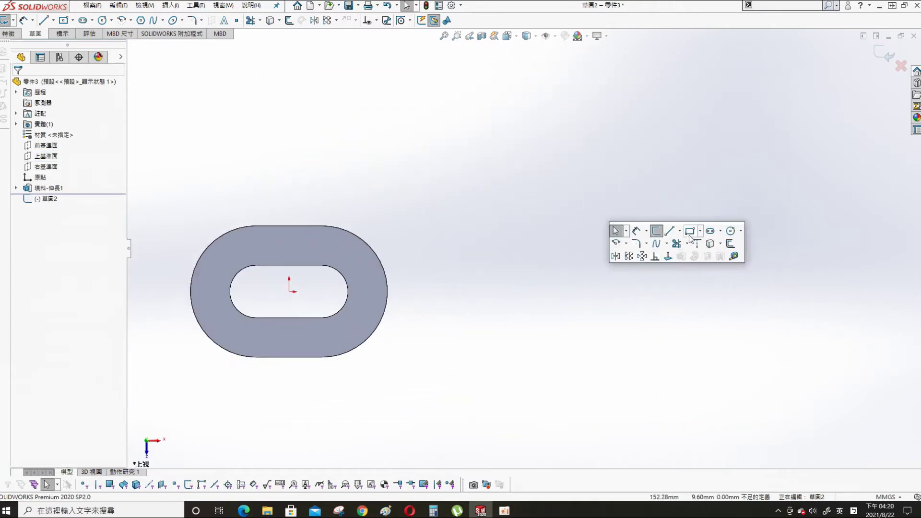
{"action": "left_click", "coordinate": [671, 231]}
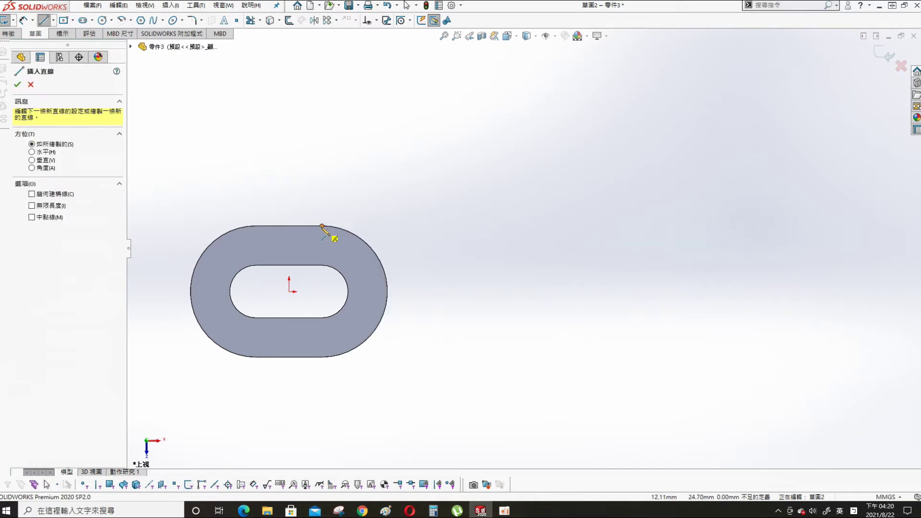
{"action": "left_click", "coordinate": [322, 225]}
{"action": "left_click", "coordinate": [665, 225]}
{"action": "left_click", "coordinate": [664, 359]}
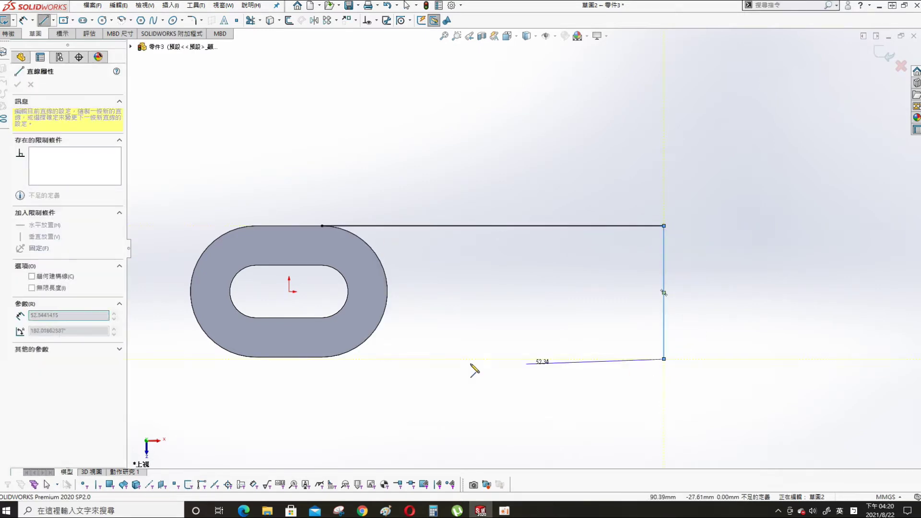
{"action": "left_click", "coordinate": [322, 359]}
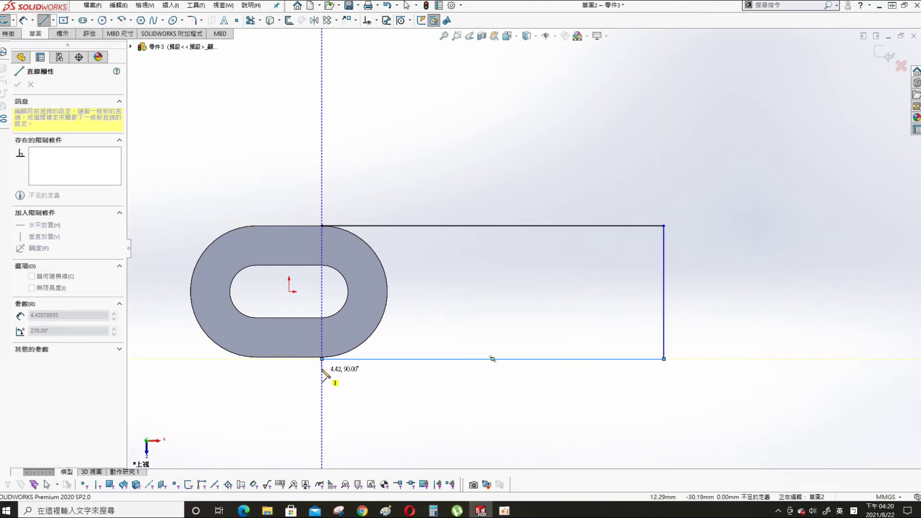
{"action": "key", "text": "Escape"}
Make the arm's bottom line collinear with the boss edge and trim the boss's right arc
{"action": "left_click", "coordinate": [346, 360]}
{"action": "left_click", "coordinate": [303, 358], "text": "ctrl"}
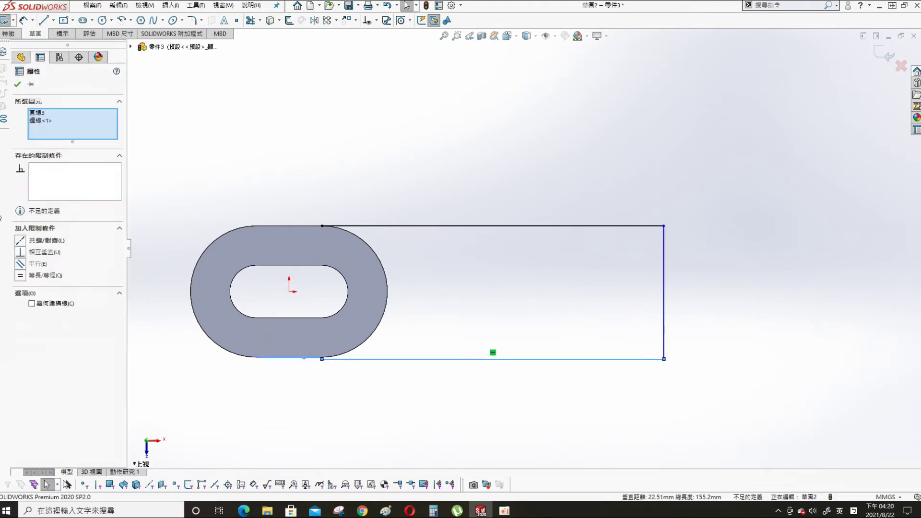
{"action": "left_click", "coordinate": [20, 241]}
{"action": "left_click", "coordinate": [382, 389]}
{"action": "left_click", "coordinate": [377, 352]}
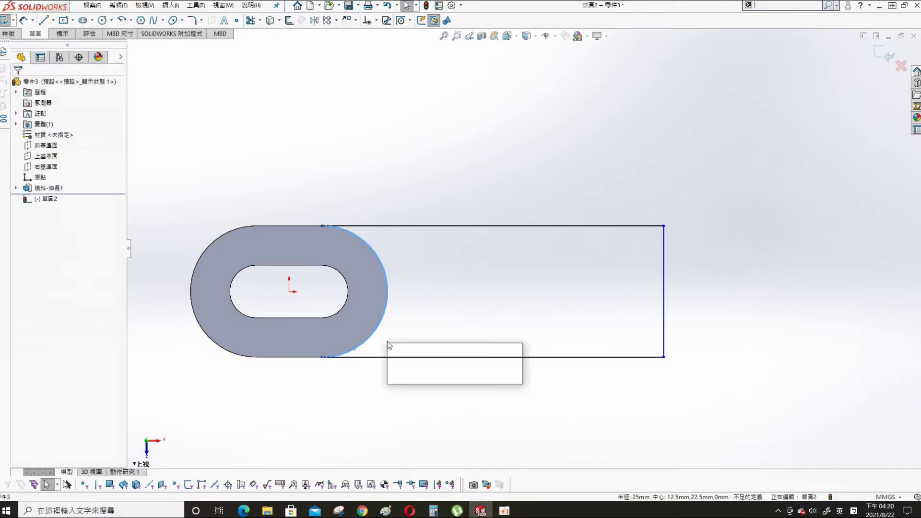
{"action": "key", "text": "Escape"}
{"action": "key", "text": "s"}
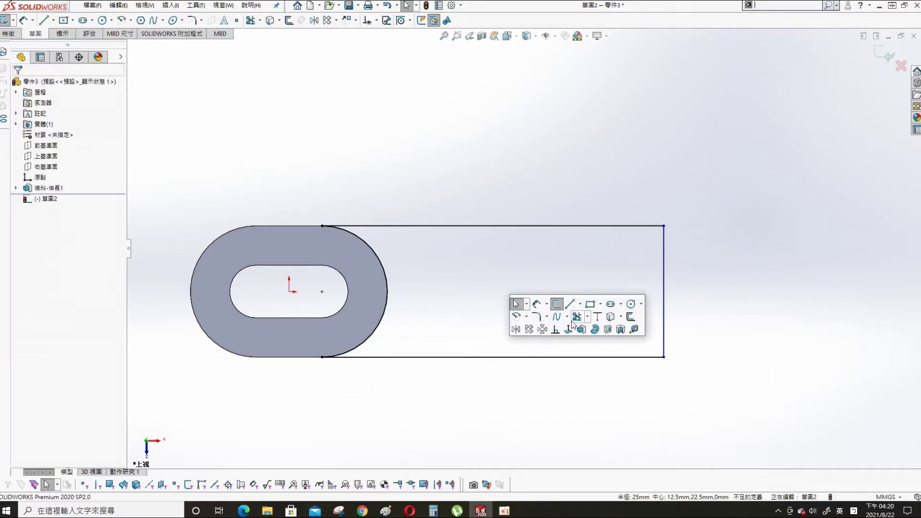
{"action": "left_click", "coordinate": [577, 318]}
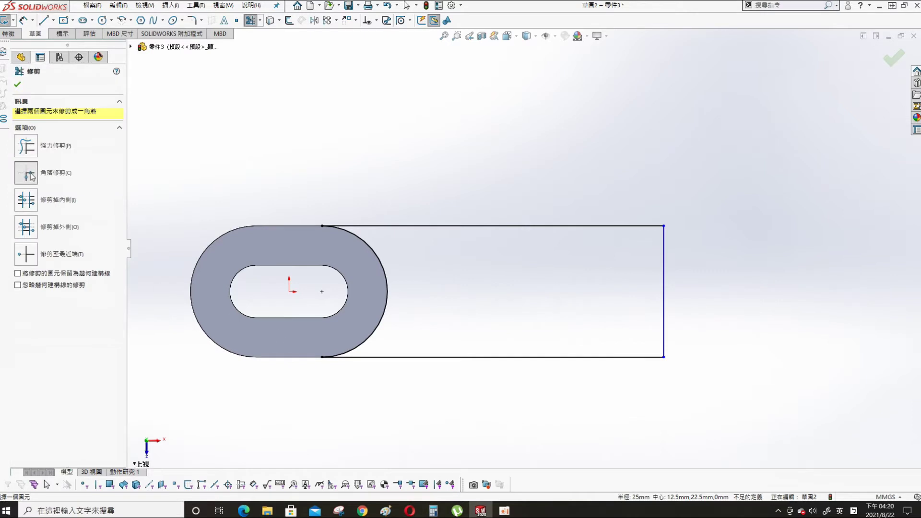
{"action": "left_click", "coordinate": [371, 344]}
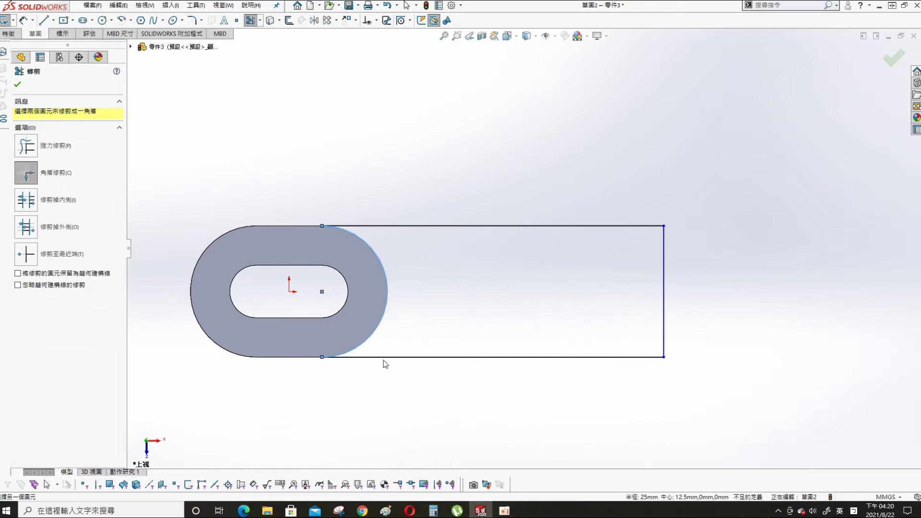
Dimension the overall length as 190 mm, measured from the arc's outermost point
{"action": "key", "text": "s"}
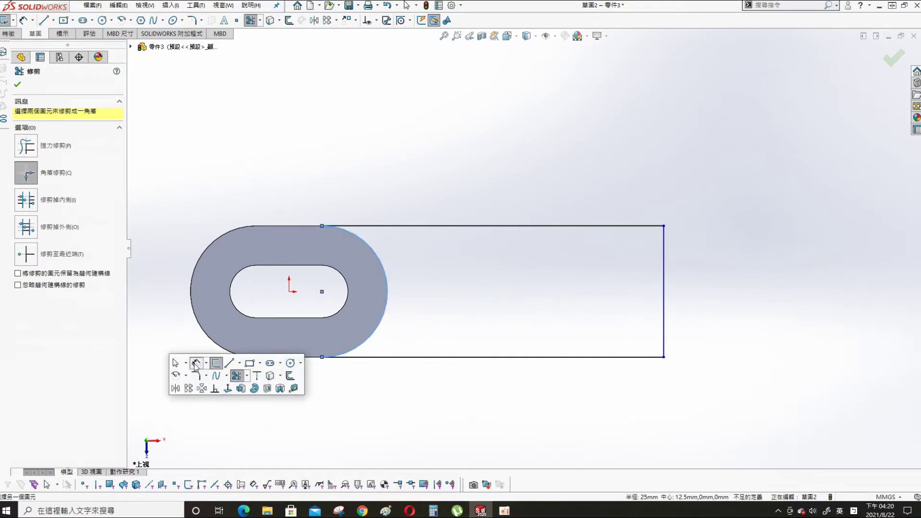
{"action": "left_click", "coordinate": [196, 361]}
{"action": "left_click", "coordinate": [193, 312]}
{"action": "left_click", "coordinate": [663, 311]}
{"action": "left_click", "coordinate": [442, 445]}
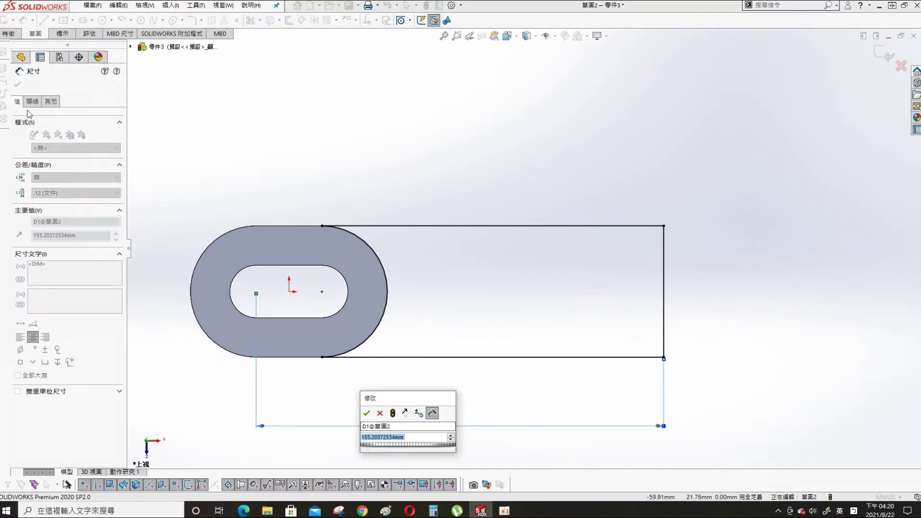
{"action": "left_click", "coordinate": [368, 414]}
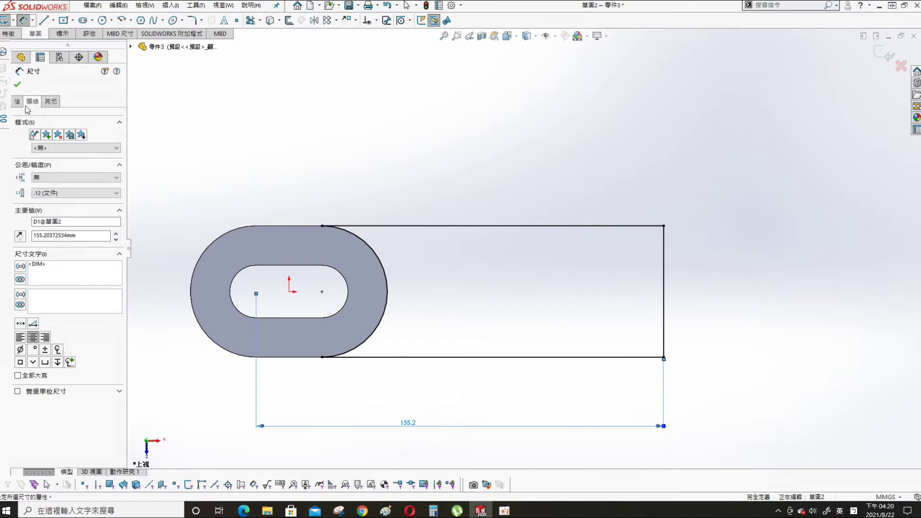
{"action": "left_click", "coordinate": [33, 102]}
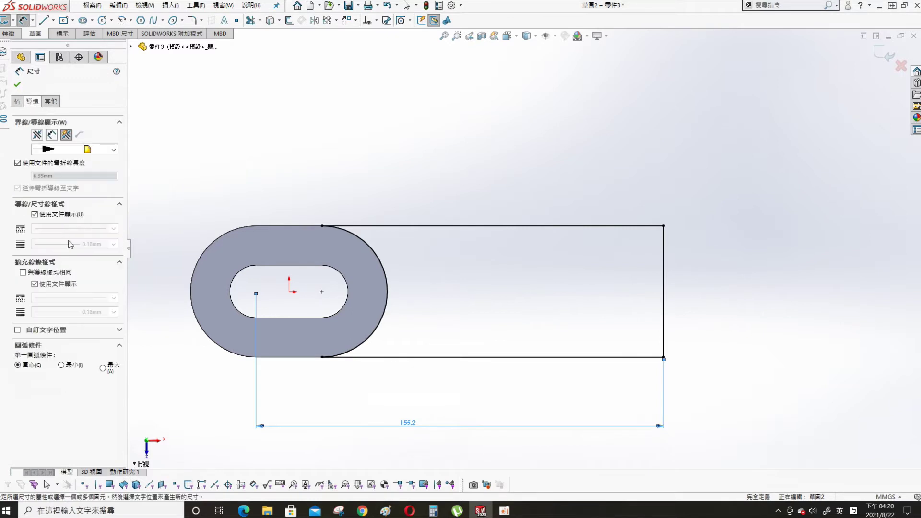
{"action": "left_click", "coordinate": [102, 368]}
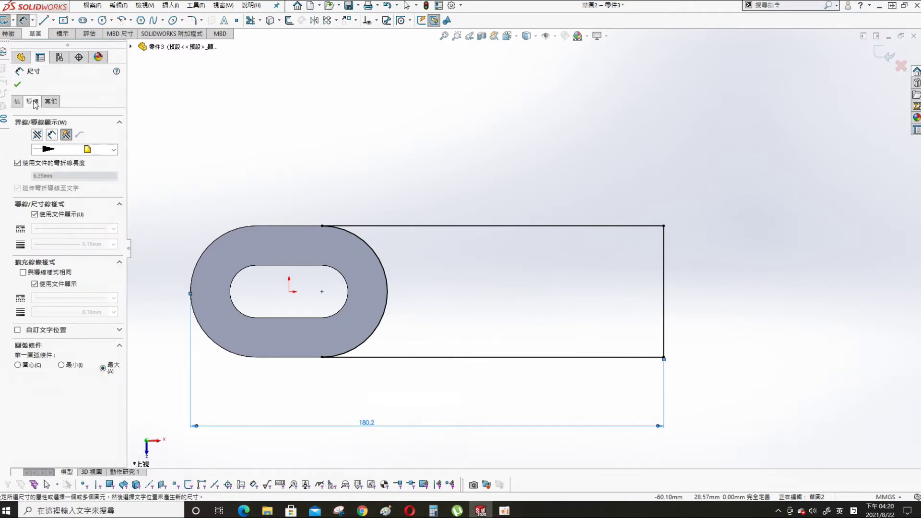
{"action": "left_click", "coordinate": [17, 85]}
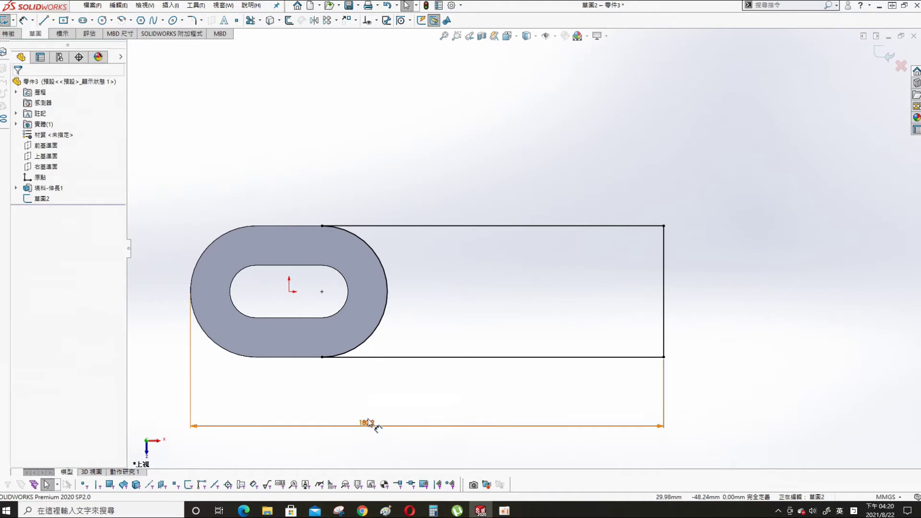
{"action": "left_click", "coordinate": [560, 418]}
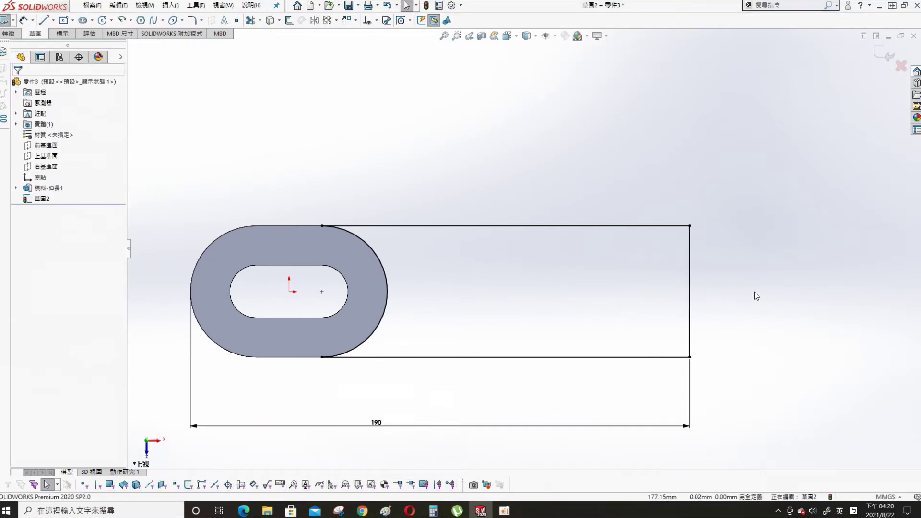
{"action": "mouse_move", "coordinate": [555, 267]}
{"action": "middle_mouse_down"}
{"action": "mouse_move", "coordinate": [528, 220]}
{"action": "mouse_move", "coordinate": [551, 170]}
{"action": "middle_mouse_up"}
Extrude the arm sketch 10 mm Blind as Boss-Extrude2
{"action": "key", "text": "s"}
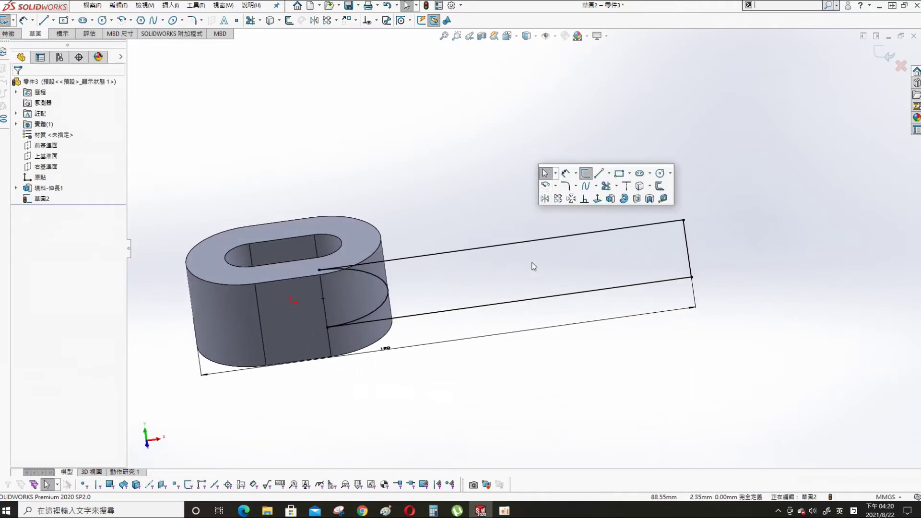
{"action": "left_click", "coordinate": [610, 199]}
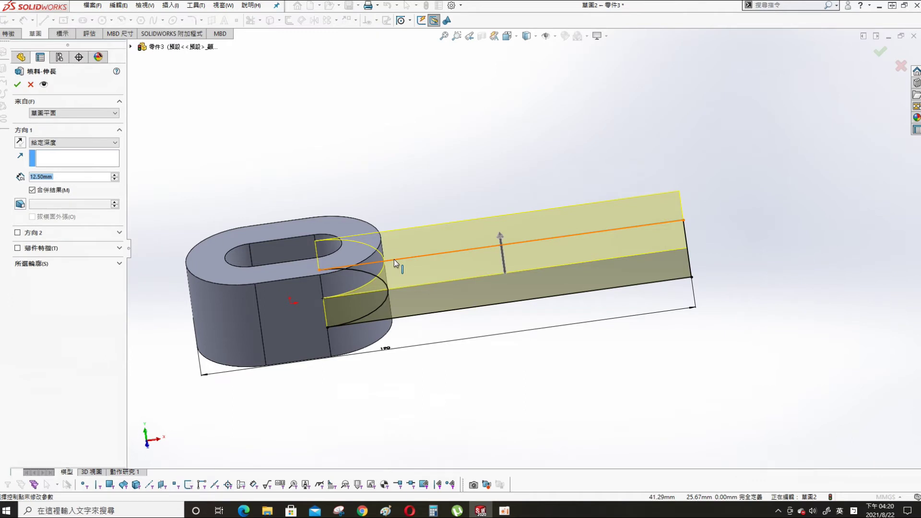
{"action": "type", "text": "10"}
{"action": "key", "text": "Return"}
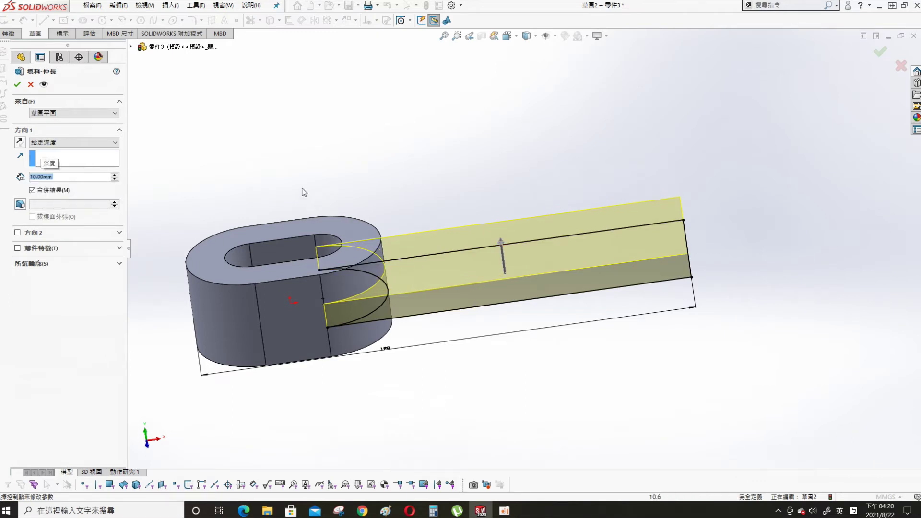
{"action": "left_click", "coordinate": [17, 85]}
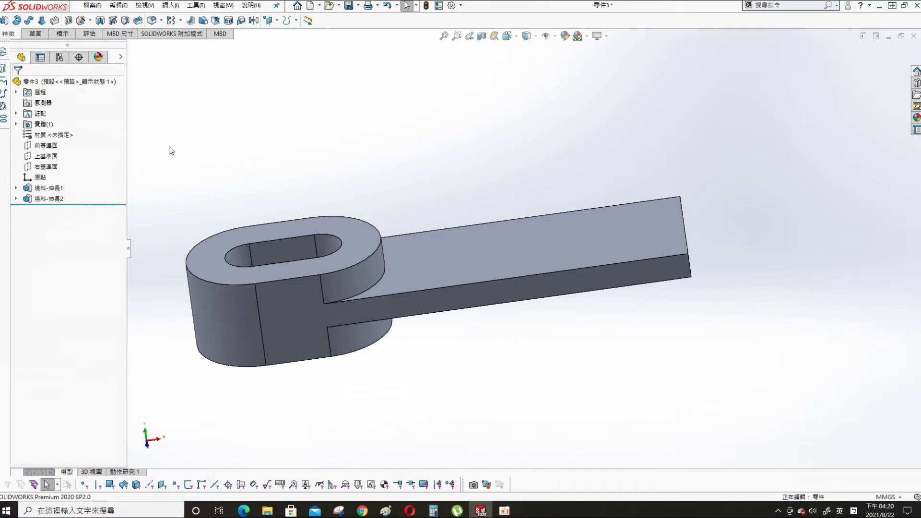
Start a new sketch on the Front Plane, viewed normal to it
{"action": "left_click", "coordinate": [47, 146]}
{"action": "left_click", "coordinate": [49, 130]}
{"action": "key", "text": "s"}
{"action": "left_click", "coordinate": [359, 123]}
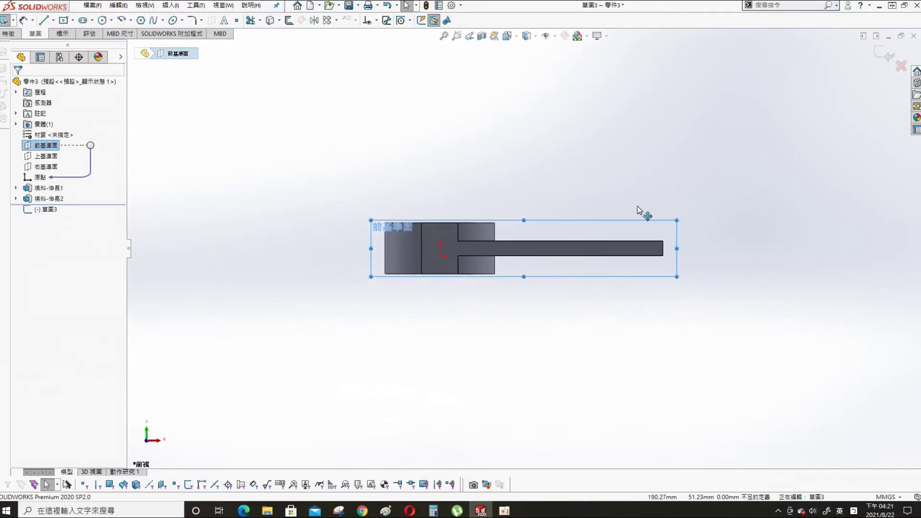
{"action": "scroll", "coordinate": [620, 182], "scroll_direction": "down", "scroll_amount": 3}
Draw a circle above the arm, tangent to the arm's end edge
{"action": "key", "text": "s"}
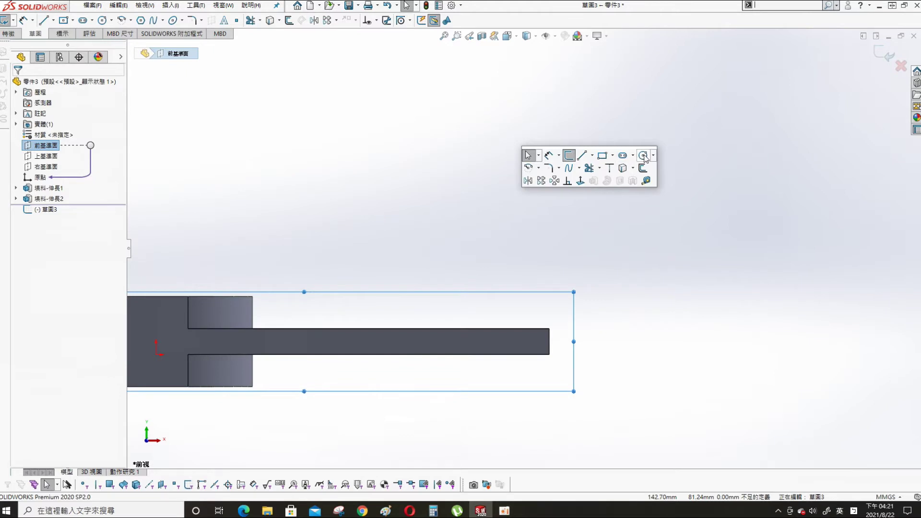
{"action": "left_click", "coordinate": [646, 158]}
{"action": "left_click", "coordinate": [479, 174]}
{"action": "left_click", "coordinate": [514, 220]}
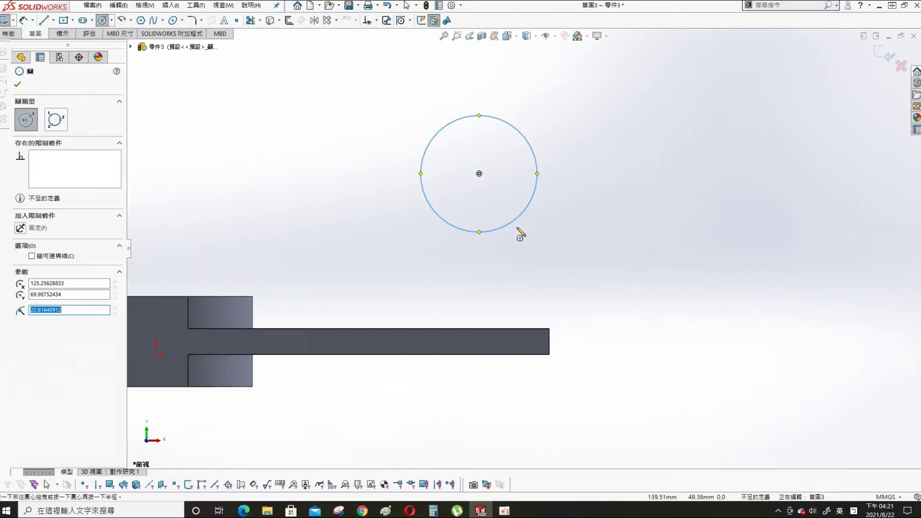
{"action": "left_click", "coordinate": [539, 188]}
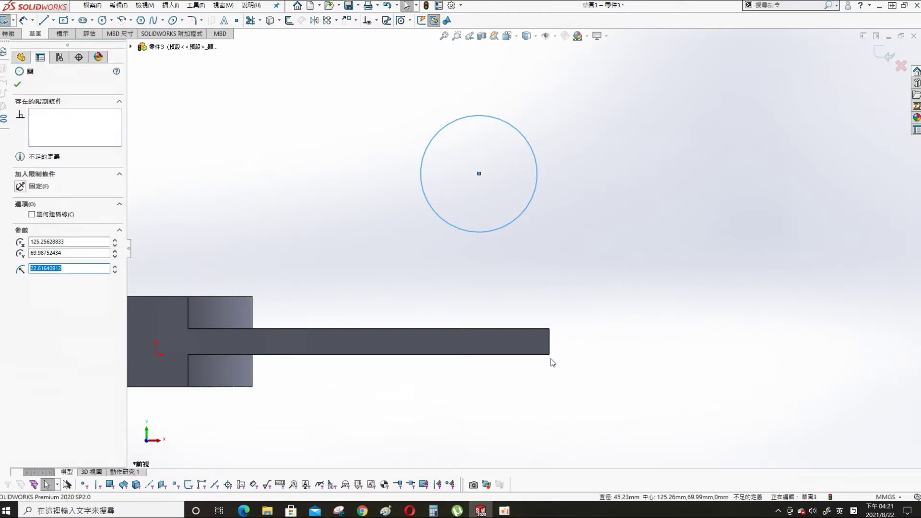
{"action": "left_click", "coordinate": [551, 345], "text": "ctrl"}
{"action": "left_click", "coordinate": [20, 241]}
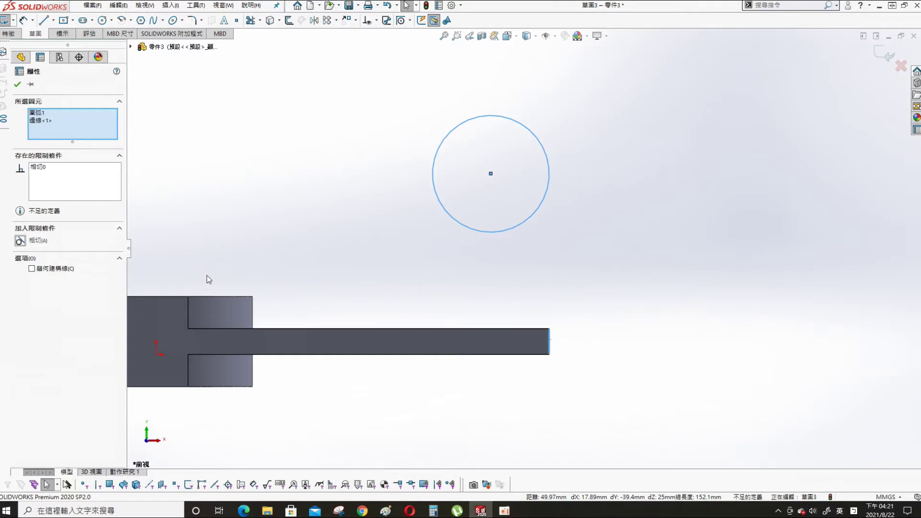
{"action": "left_click", "coordinate": [17, 84]}
Dimension the circle Ø50 with its centre 55.5 mm above the arm, then go isometric
{"action": "left_click", "coordinate": [547, 158]}
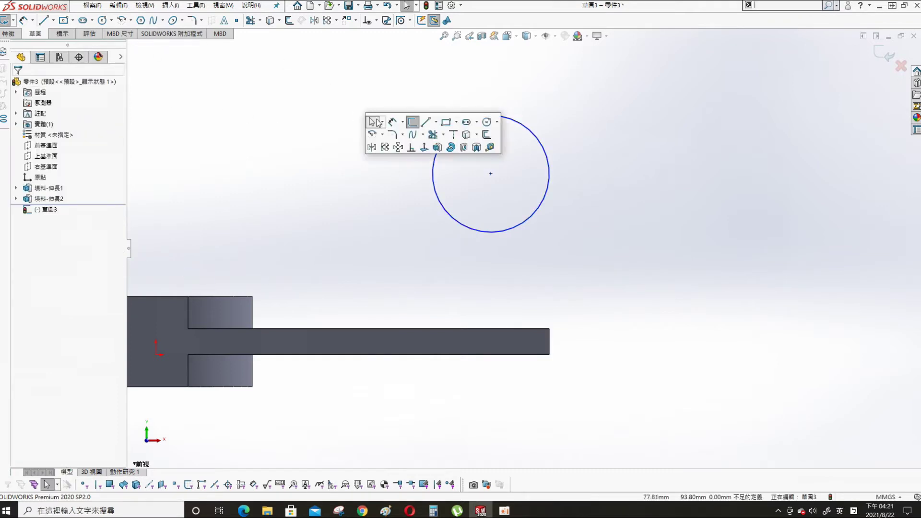
{"action": "left_click", "coordinate": [391, 122]}
{"action": "left_click", "coordinate": [543, 153]}
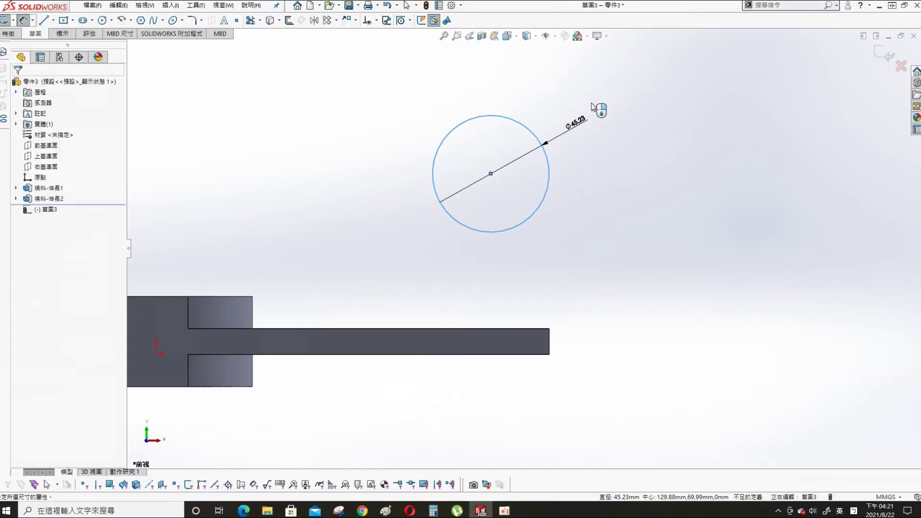
{"action": "left_click", "coordinate": [581, 128]}
{"action": "type", "text": "50"}
{"action": "key", "text": "Return"}
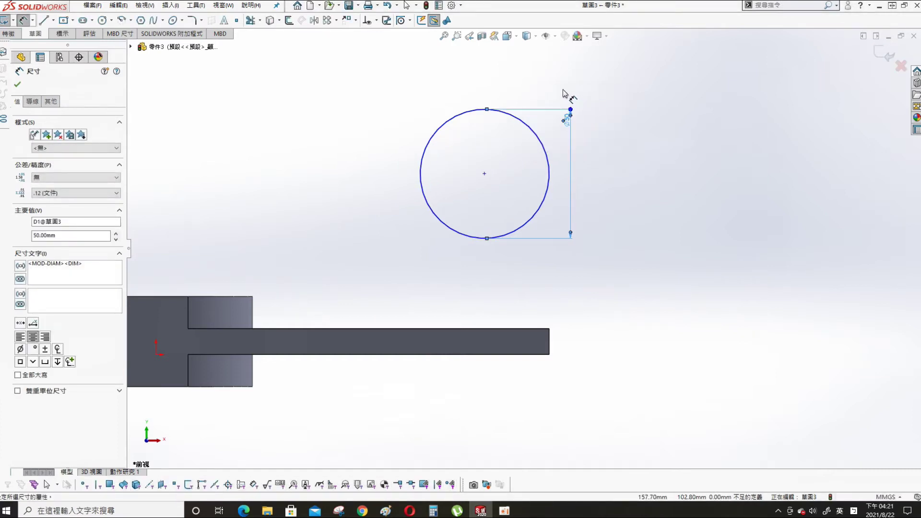
{"action": "left_click", "coordinate": [539, 219]}
{"action": "left_click", "coordinate": [531, 330]}
{"action": "left_click", "coordinate": [624, 264]}
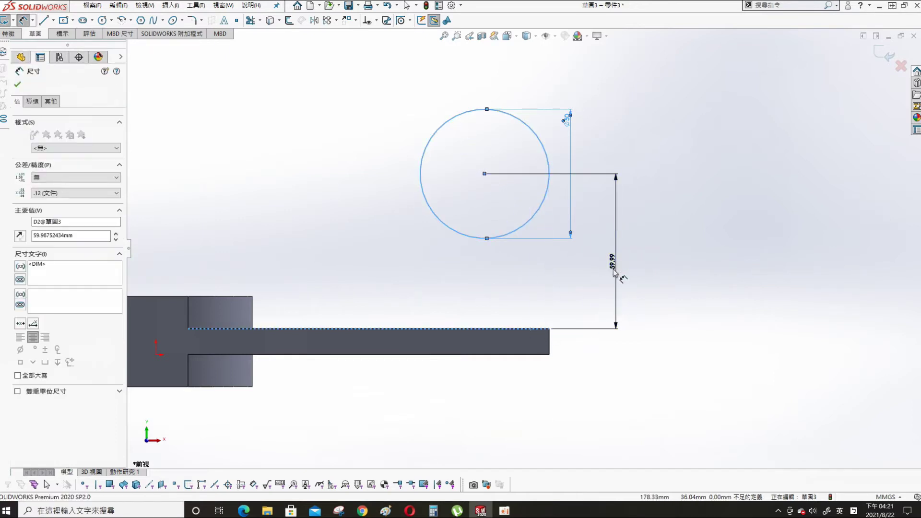
{"action": "type", "text": "55.5"}
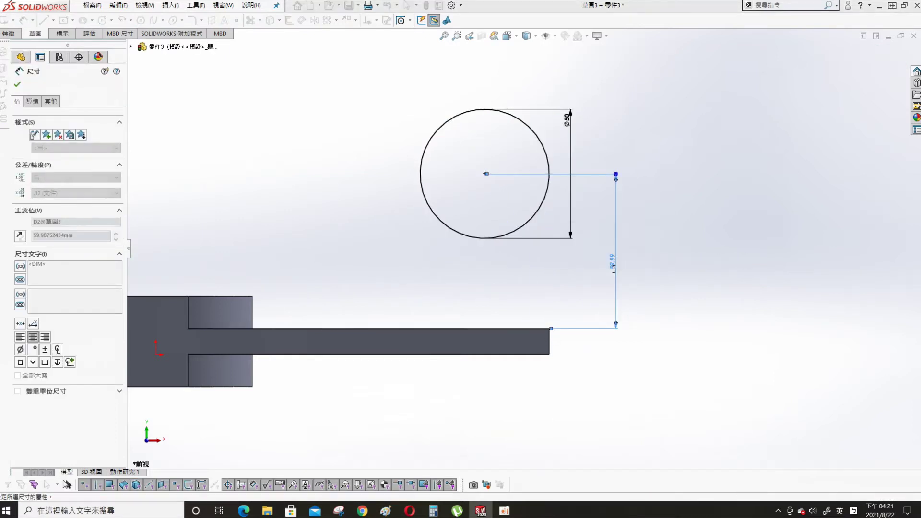
{"action": "key", "text": "Return"}
{"action": "key", "text": "ctrl+7"}
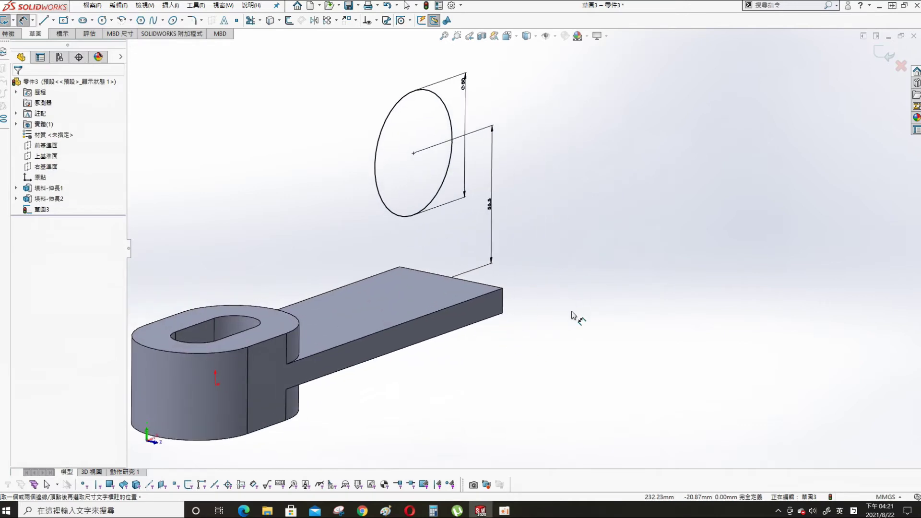
Extrude the Ø50 circle 30 mm Mid Plane into the cylinder boss Boss-Extrude3
{"action": "key", "text": "s"}
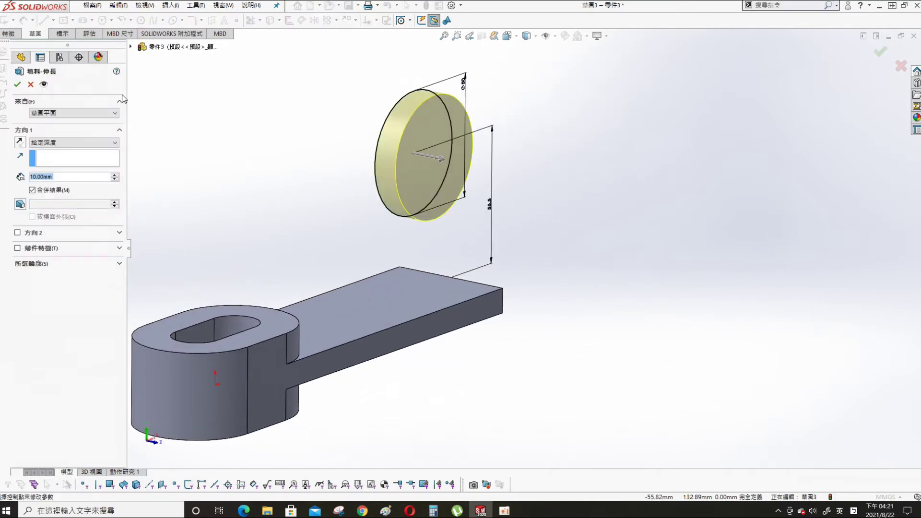
{"action": "left_click", "coordinate": [70, 143]}
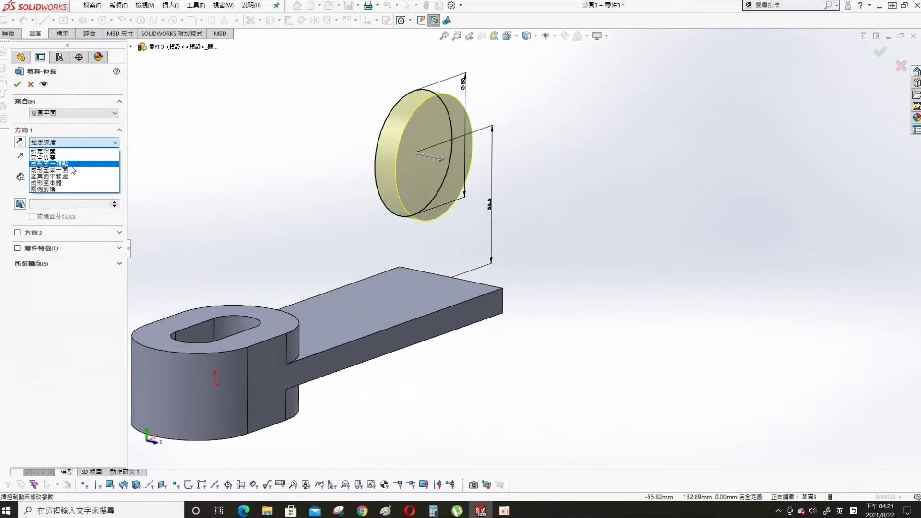
{"action": "left_click", "coordinate": [55, 192]}
{"action": "type", "text": "30"}
{"action": "key", "text": "Return"}
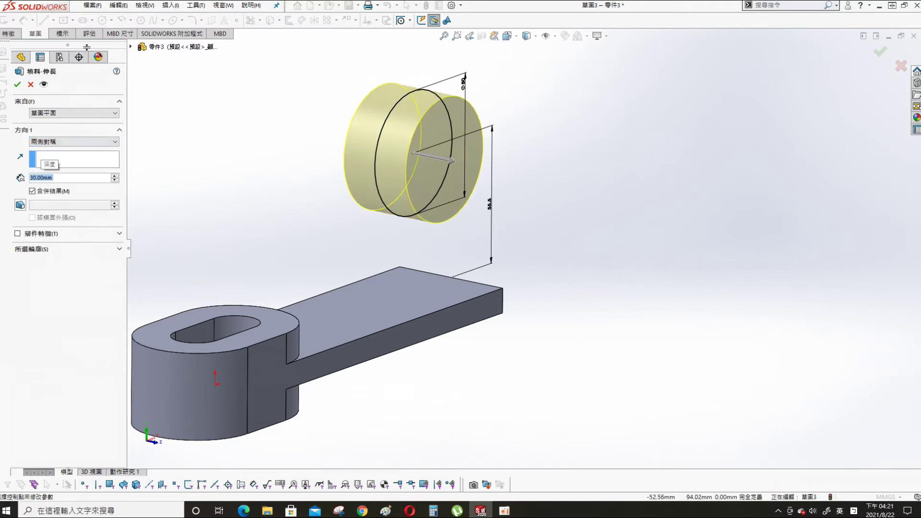
{"action": "left_click", "coordinate": [18, 85]}
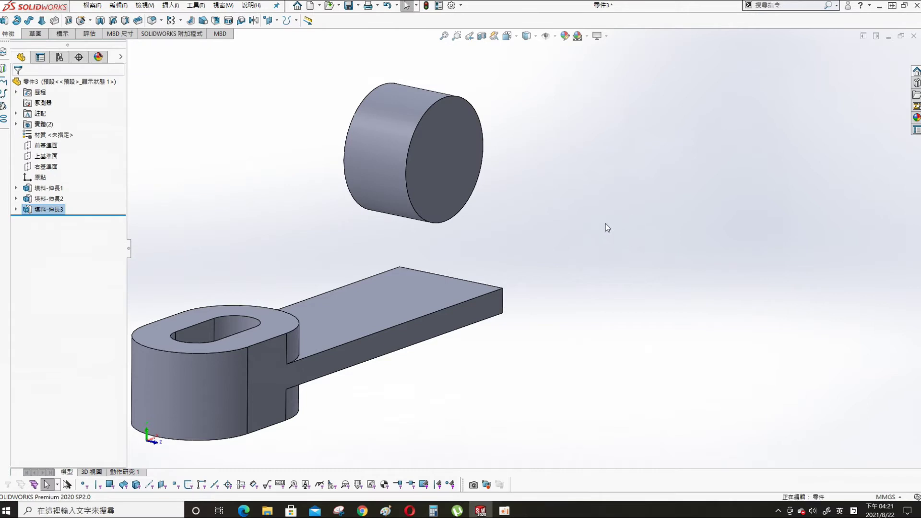
{"action": "left_click", "coordinate": [605, 228]}
{"action": "left_click", "coordinate": [451, 176]}
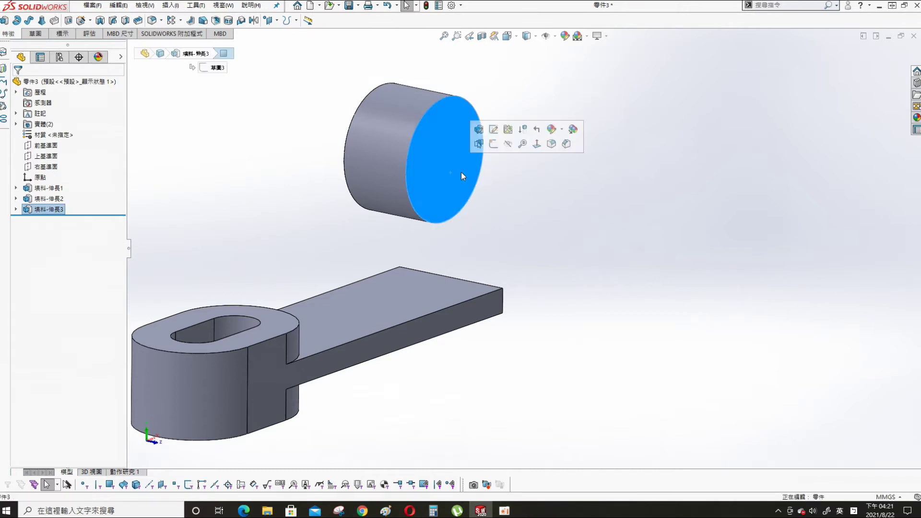
Add a Ø25 Hole Wizard through hole concentric with the cylinder's front edge
{"action": "left_click", "coordinate": [171, 5]}
{"action": "mouse_move", "coordinate": [192, 84]}
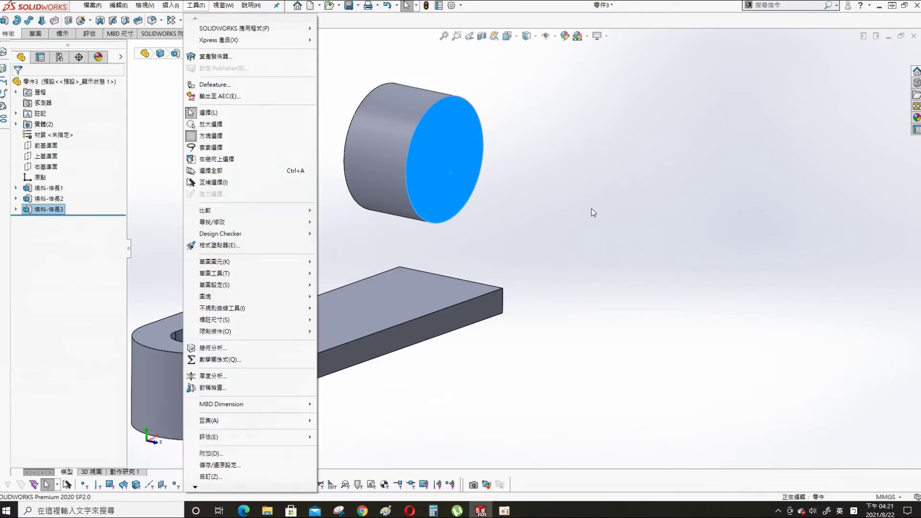
{"action": "left_click", "coordinate": [654, 234]}
{"action": "key", "text": "s"}
{"action": "left_click", "coordinate": [655, 272]}
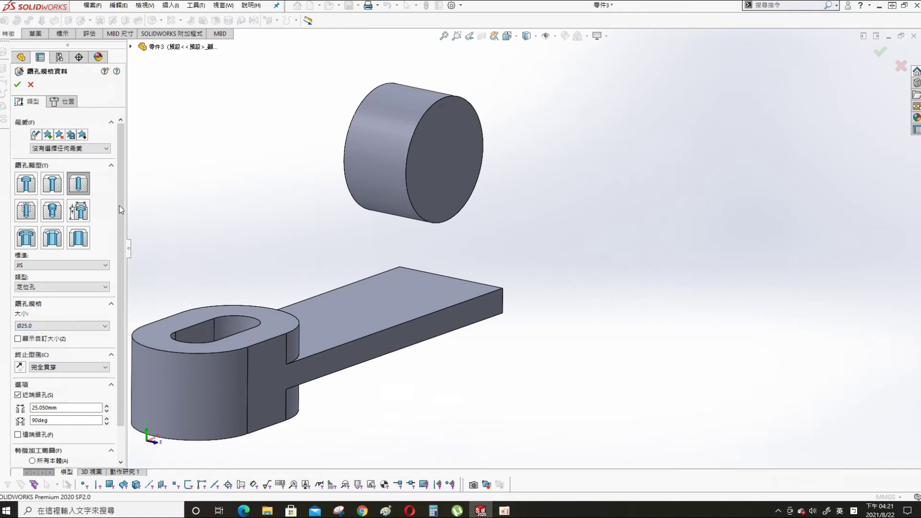
{"action": "left_click", "coordinate": [63, 101]}
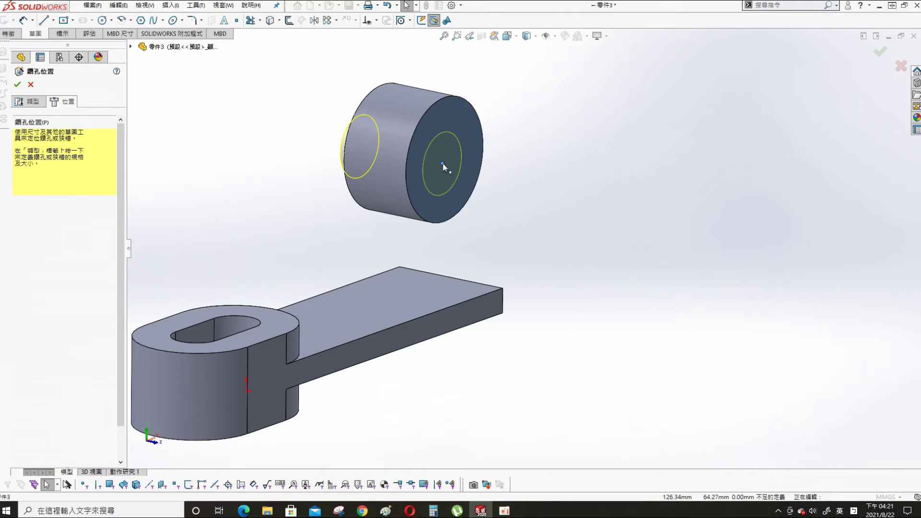
{"action": "left_click", "coordinate": [443, 164]}
{"action": "left_click", "coordinate": [479, 136], "text": "ctrl"}
{"action": "left_click", "coordinate": [43, 241]}
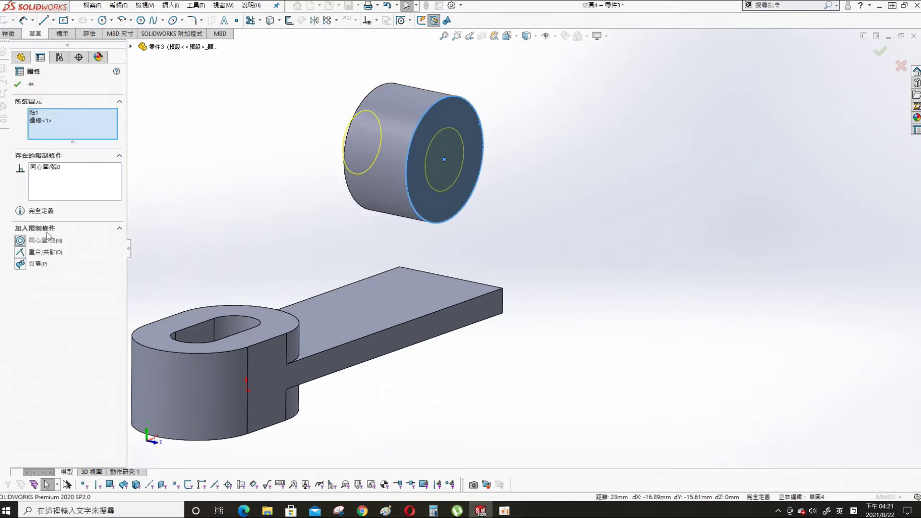
{"action": "left_click", "coordinate": [18, 84]}
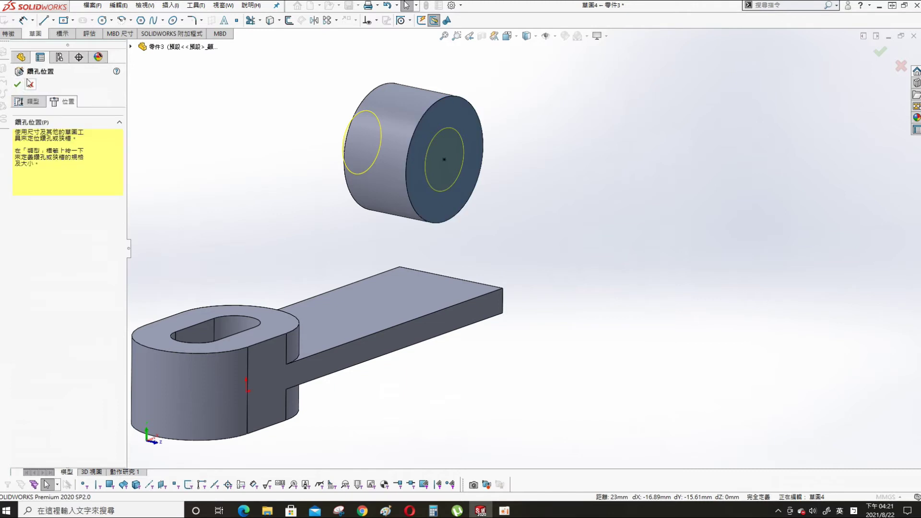
{"action": "left_click", "coordinate": [22, 105]}
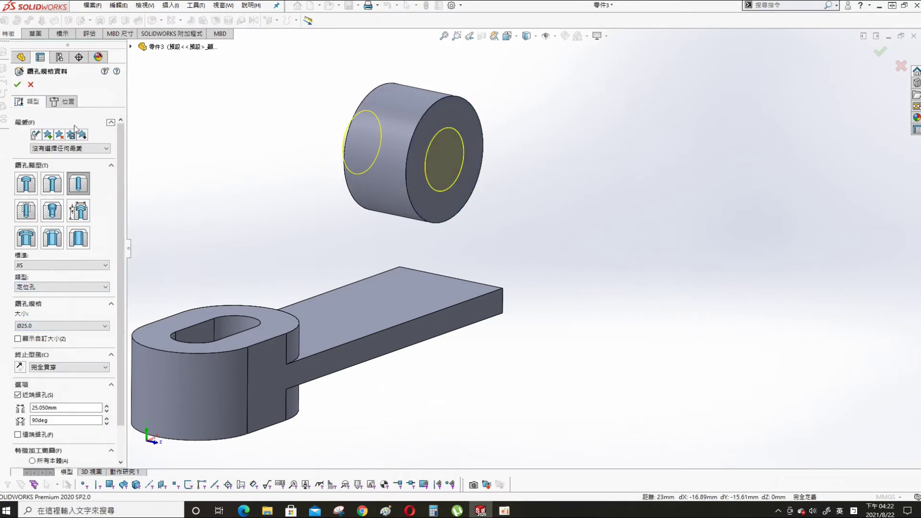
{"action": "left_click", "coordinate": [17, 86]}
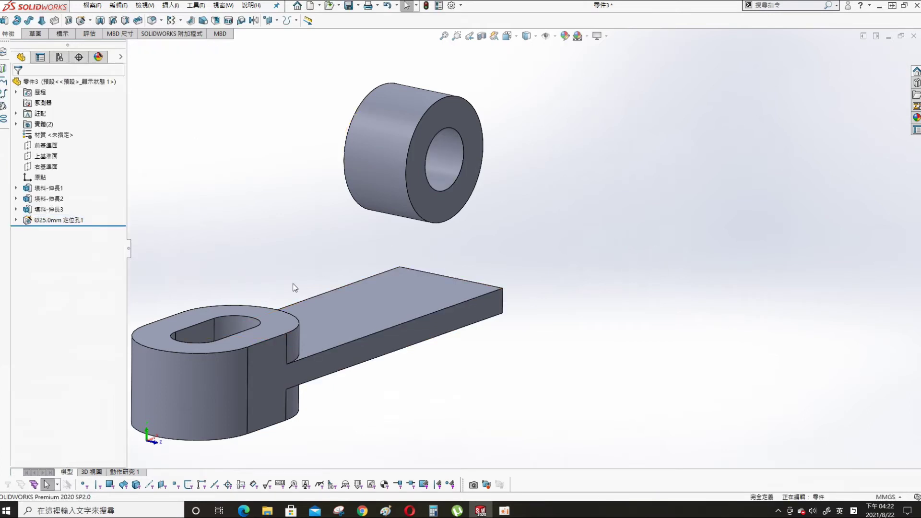
Start a new sketch on the Front Plane and view it normal to the screen
{"action": "left_click", "coordinate": [44, 147]}
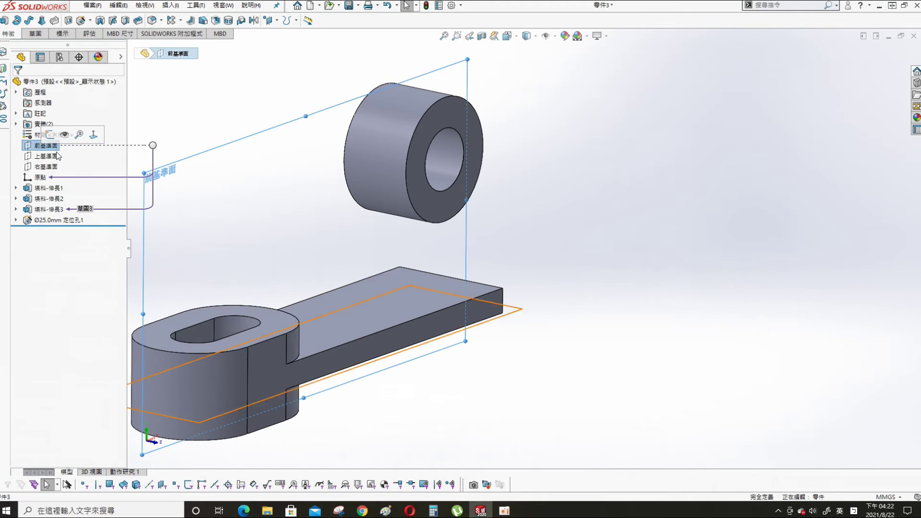
{"action": "left_click", "coordinate": [60, 134]}
{"action": "key", "text": "s"}
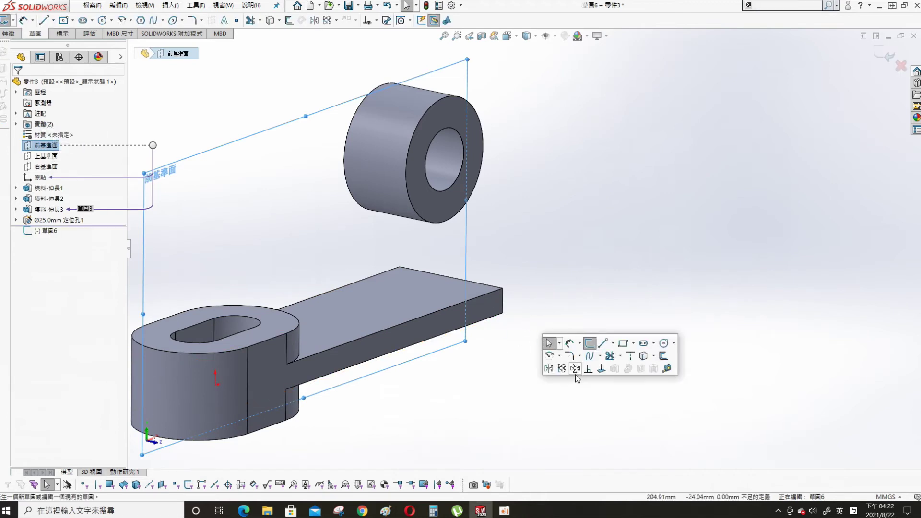
{"action": "left_click", "coordinate": [576, 369]}
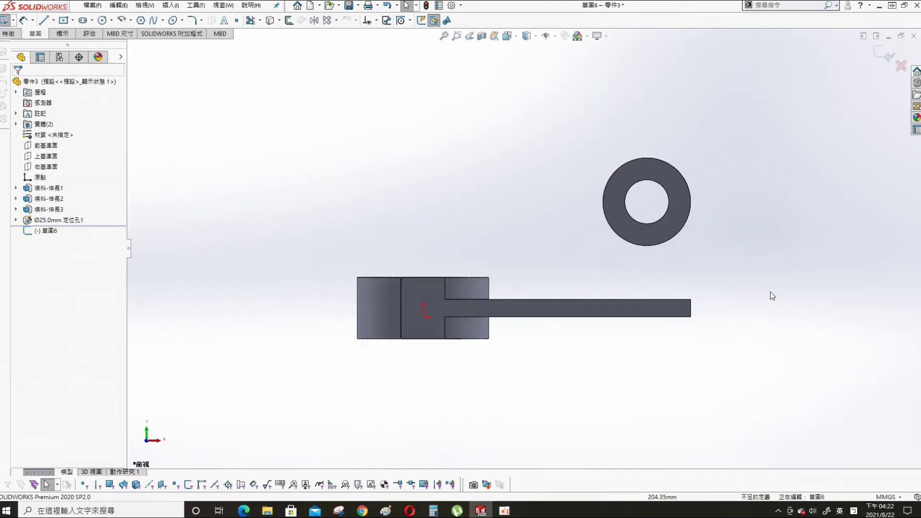
{"action": "scroll", "coordinate": [772, 296], "scroll_direction": "down", "scroll_amount": 2}
{"action": "key", "text": "s"}
Convert the cylinder ring's outer edge and the arm's top edge into sketch entities
{"action": "left_click", "coordinate": [828, 311]}
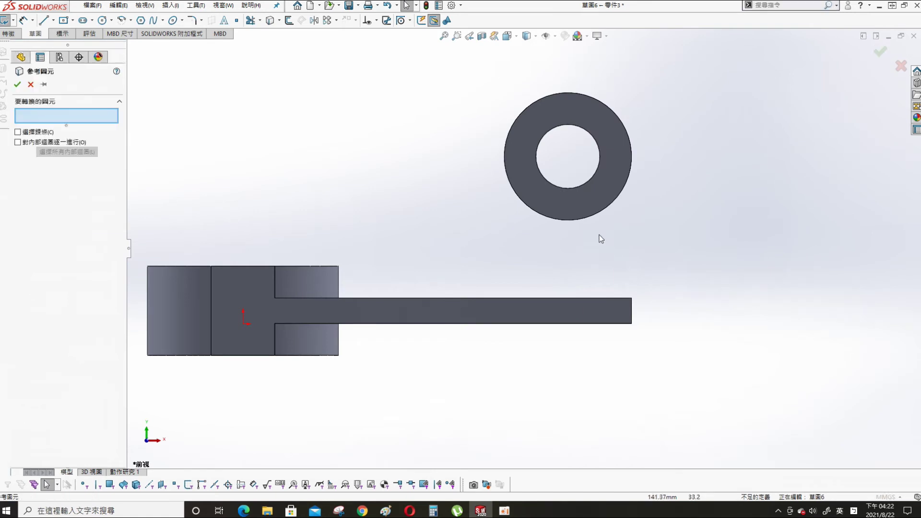
{"action": "left_click", "coordinate": [588, 219]}
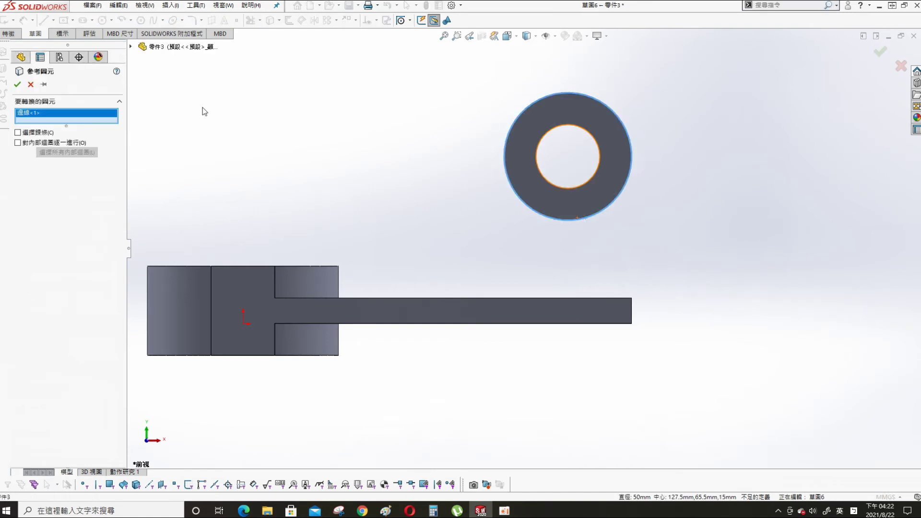
{"action": "left_click", "coordinate": [17, 85]}
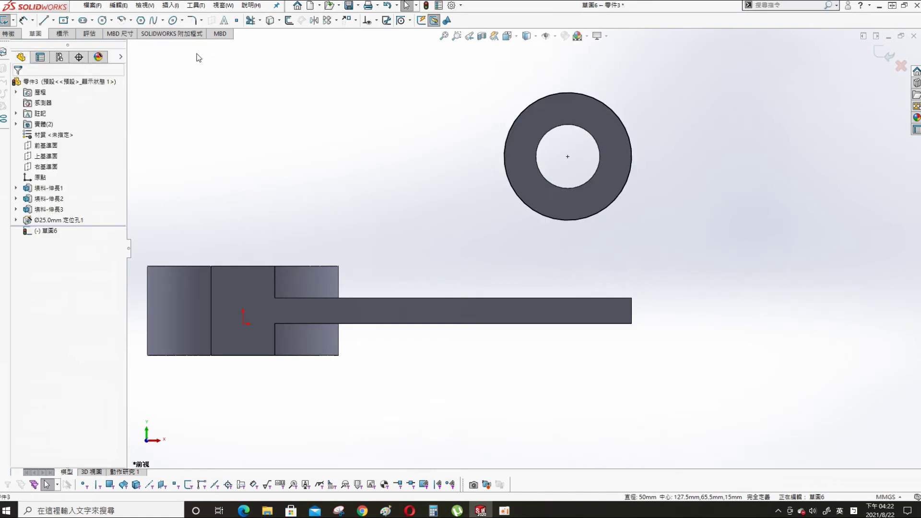
{"action": "left_click", "coordinate": [614, 299]}
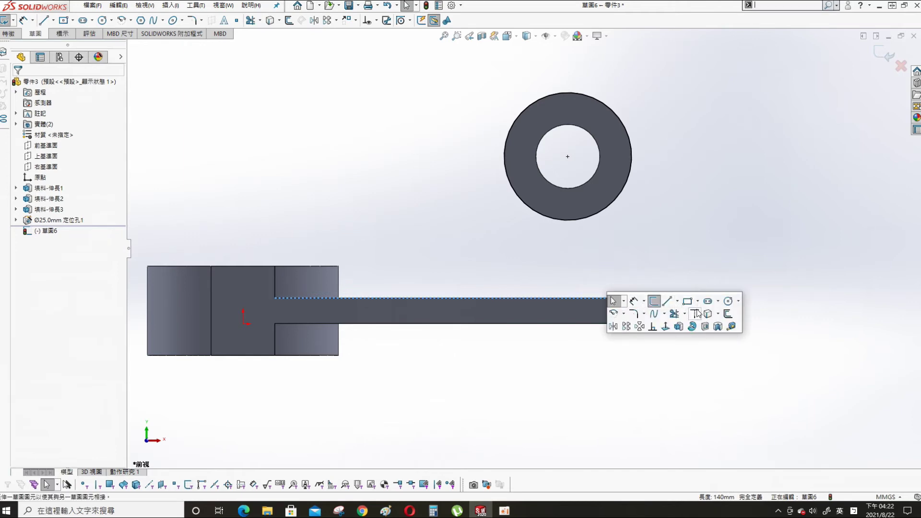
{"action": "left_click", "coordinate": [707, 313]}
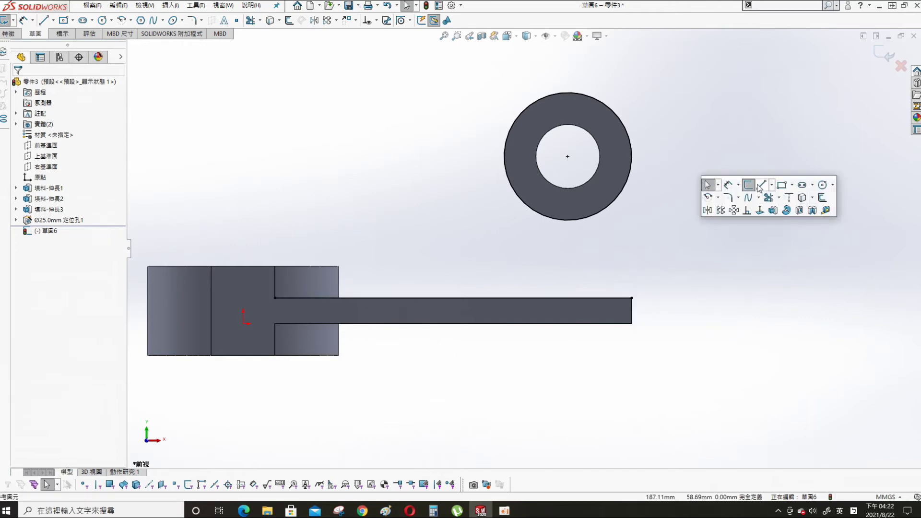
Draw two vertical lines linking the arm's top edge to the ring's left and right sides
{"action": "left_click", "coordinate": [761, 184]}
{"action": "left_click", "coordinate": [632, 298]}
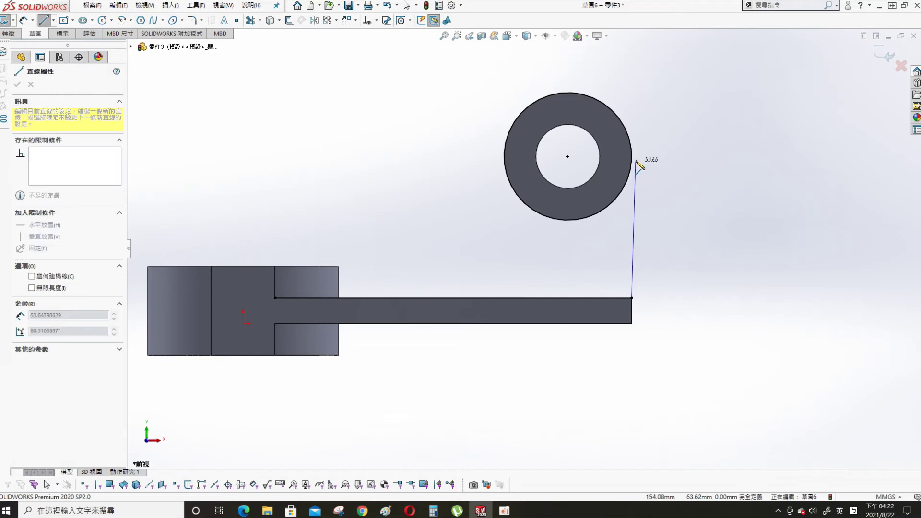
{"action": "left_click", "coordinate": [632, 157]}
{"action": "key", "text": "Escape"}
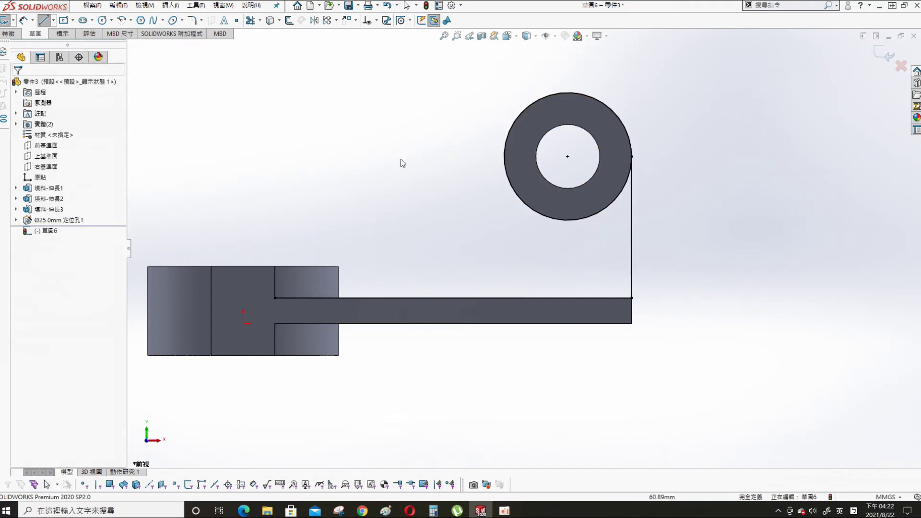
{"action": "key", "text": "s"}
{"action": "left_click", "coordinate": [480, 155]}
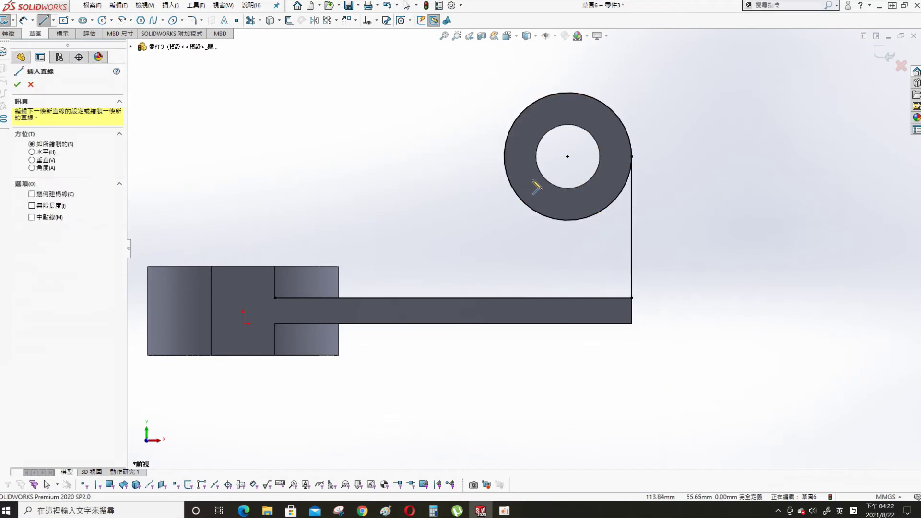
{"action": "left_click", "coordinate": [504, 157]}
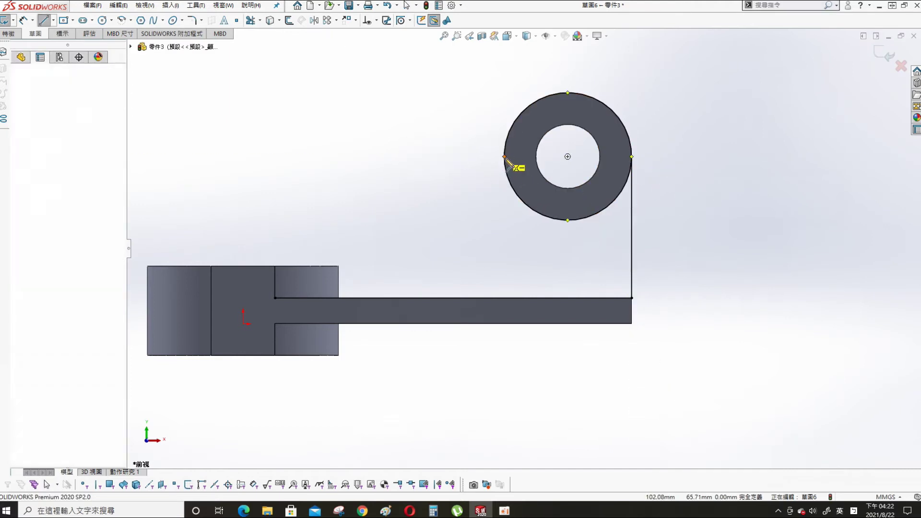
{"action": "left_click", "coordinate": [504, 309]}
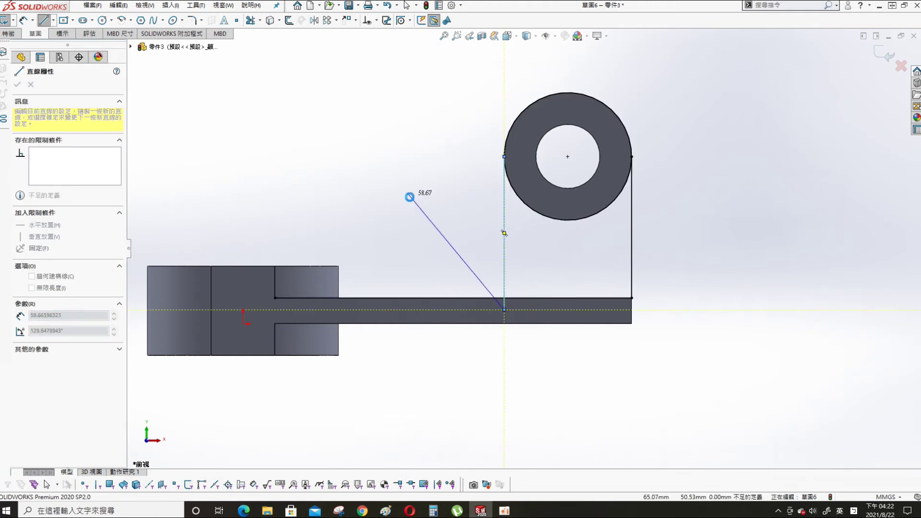
{"action": "key", "text": "Escape"}
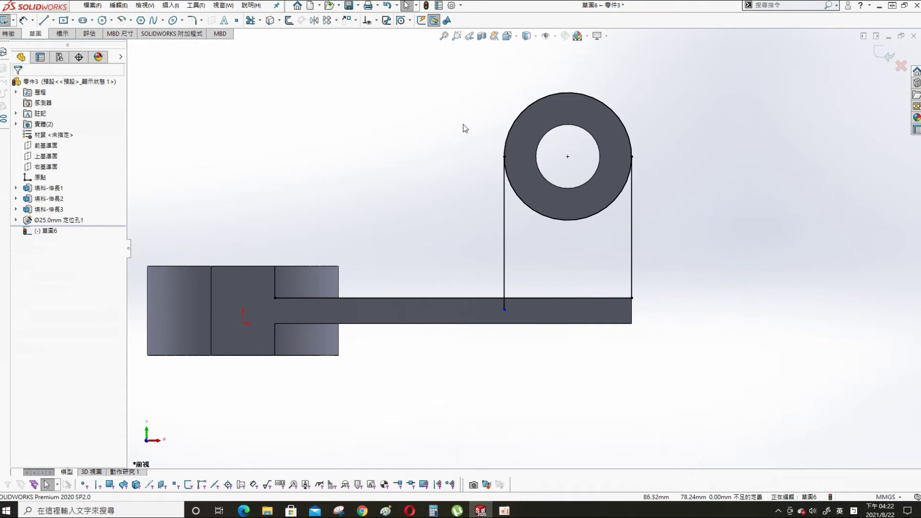
Trim the lines, ring and arm edge into one closed web outline
{"action": "key", "text": "s"}
{"action": "left_click", "coordinate": [555, 129]}
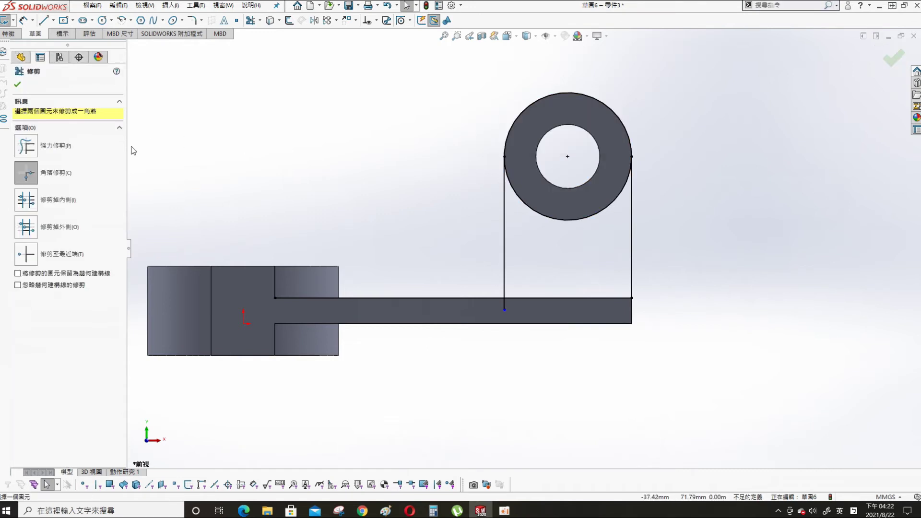
{"action": "left_click", "coordinate": [504, 252]}
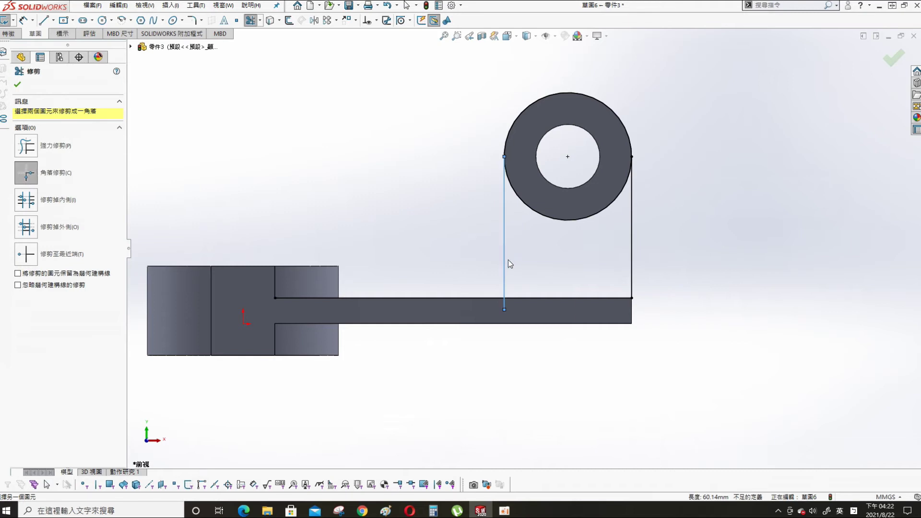
{"action": "left_click", "coordinate": [555, 299]}
{"action": "key", "text": "s"}
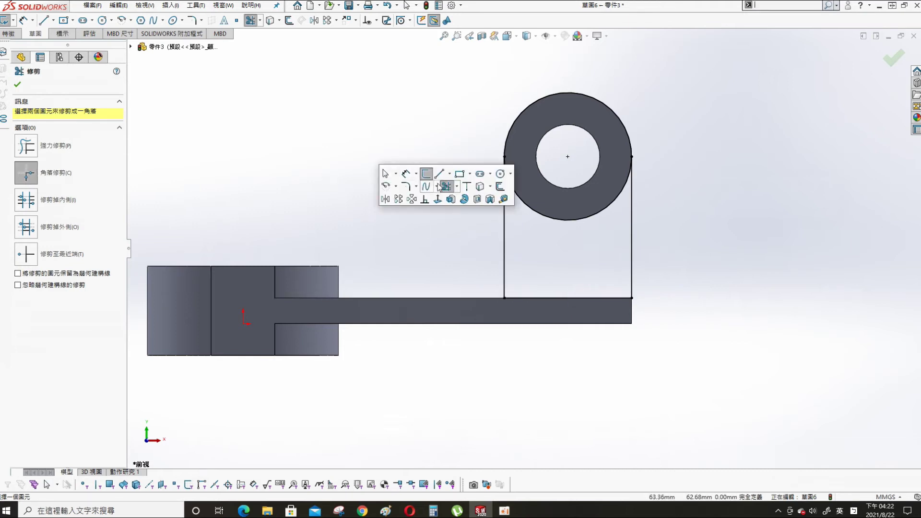
{"action": "left_click", "coordinate": [457, 185]}
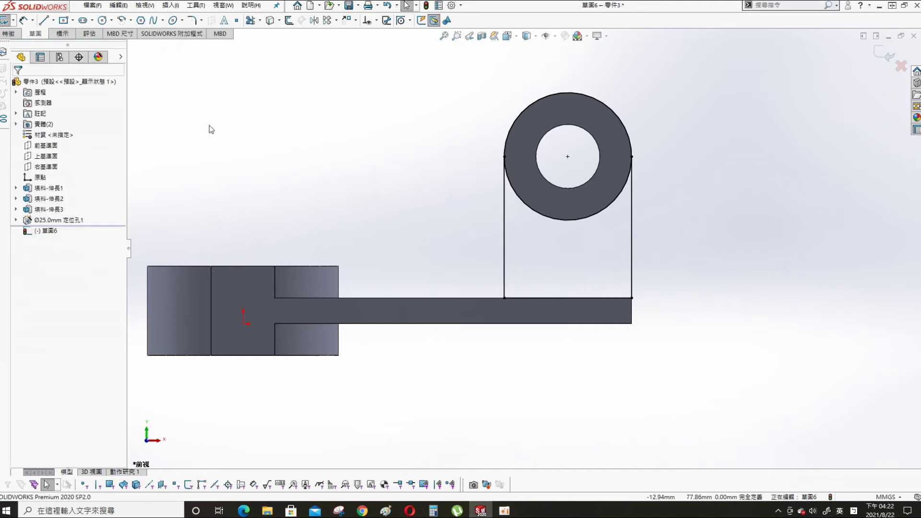
{"action": "key", "text": "s"}
{"action": "left_click", "coordinate": [368, 173]}
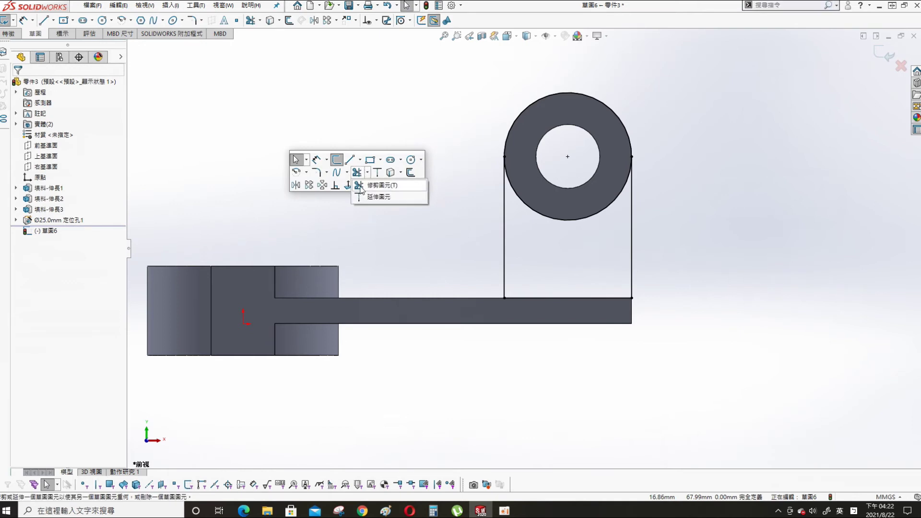
{"action": "left_click", "coordinate": [361, 186]}
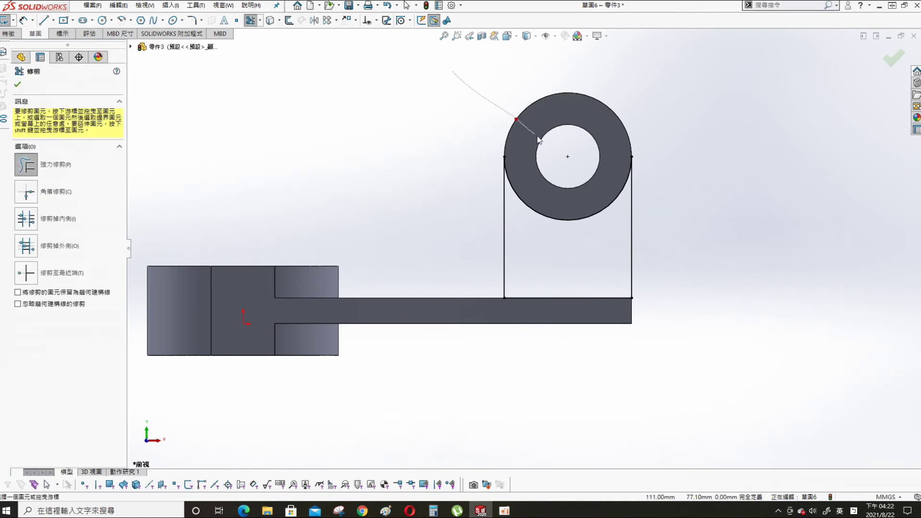
{"action": "mouse_move", "coordinate": [381, 136]}
{"action": "middle_mouse_down"}
{"action": "mouse_move", "coordinate": [419, 173]}
{"action": "mouse_move", "coordinate": [344, 178]}
{"action": "middle_mouse_up"}
{"action": "key", "text": "s"}
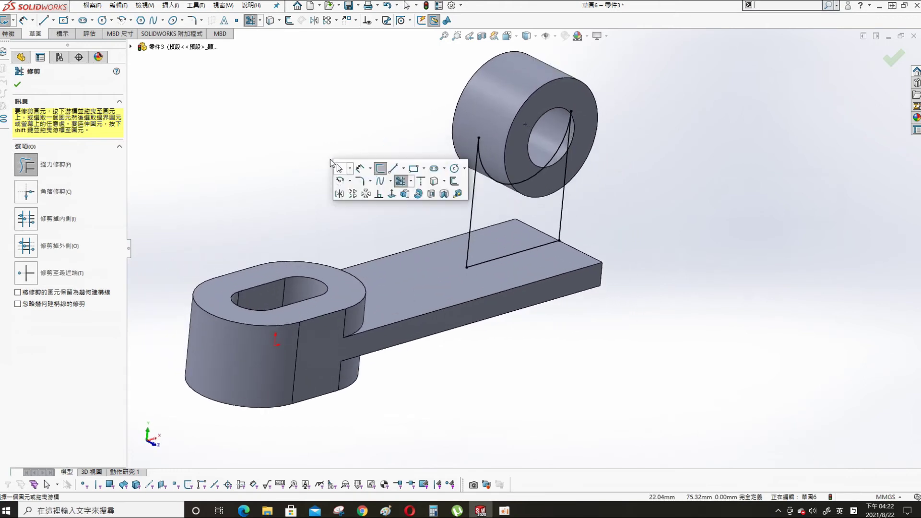
{"action": "left_click", "coordinate": [404, 195]}
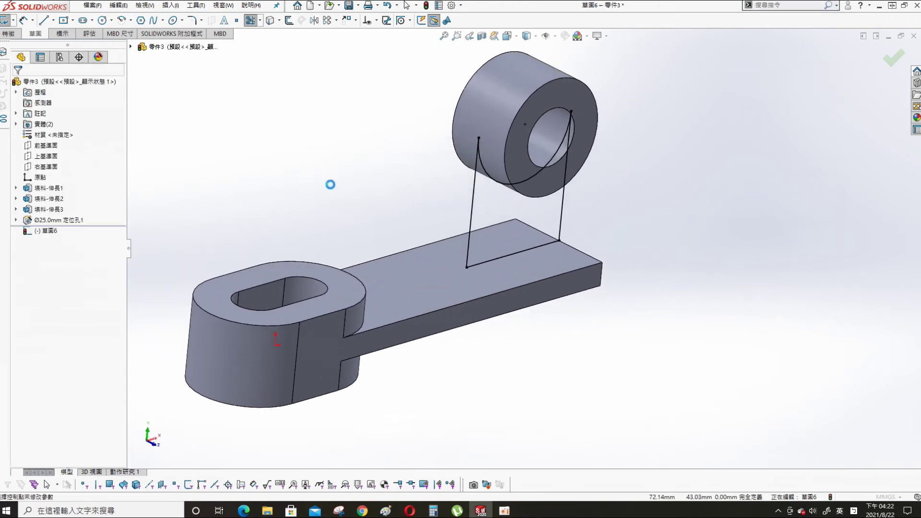
Extrude the support sketch 10 mm Mid Plane as Boss-Extrude4, then select the Front Plane
{"action": "left_click", "coordinate": [93, 148]}
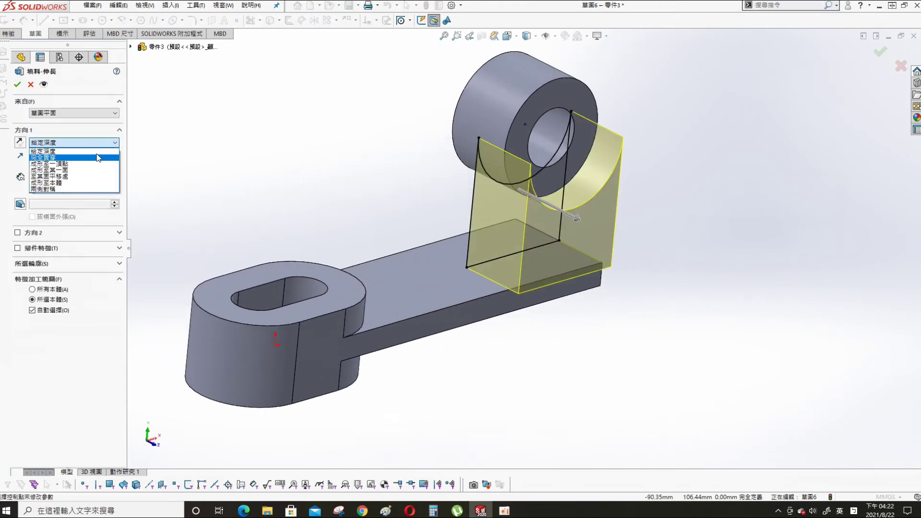
{"action": "left_click", "coordinate": [90, 189]}
{"action": "type", "text": "10"}
{"action": "key", "text": "Return"}
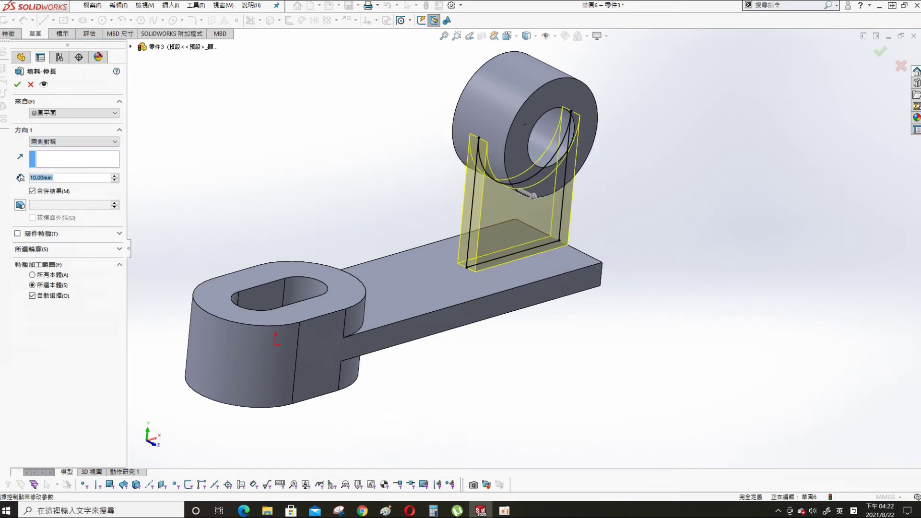
{"action": "left_click", "coordinate": [17, 85]}
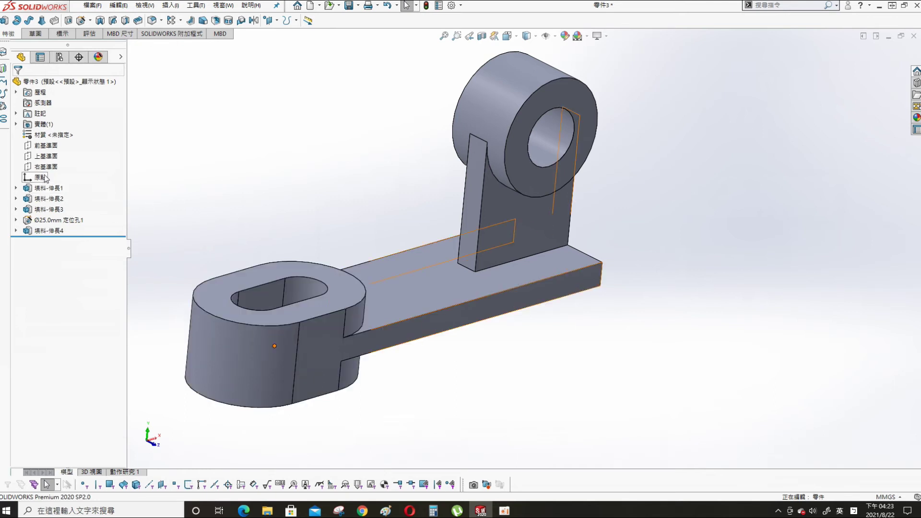
{"action": "left_click", "coordinate": [52, 156]}
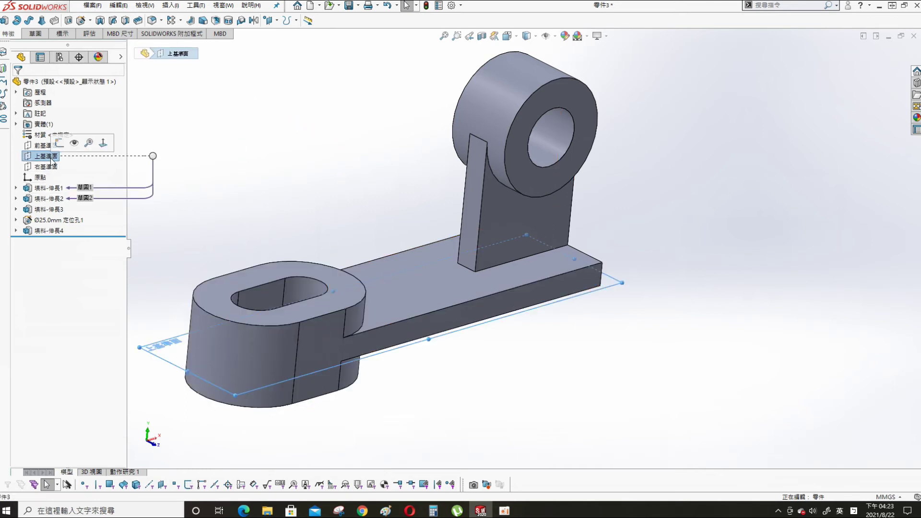
{"action": "left_click", "coordinate": [43, 146]}
On a new Front Plane sketch, draw a horizontal line from the slotted boss to the web
{"action": "left_click", "coordinate": [55, 134]}
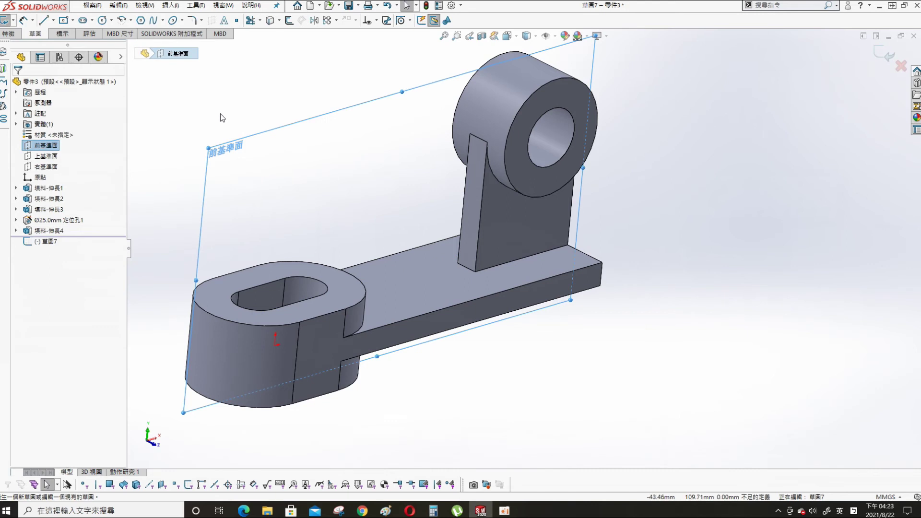
{"action": "key", "text": "s"}
{"action": "left_click", "coordinate": [294, 181]}
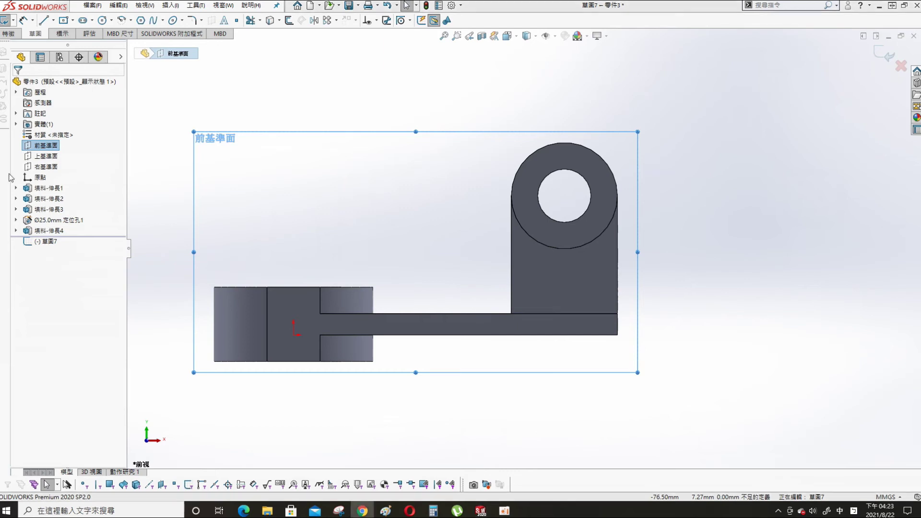
{"action": "left_click", "coordinate": [416, 201]}
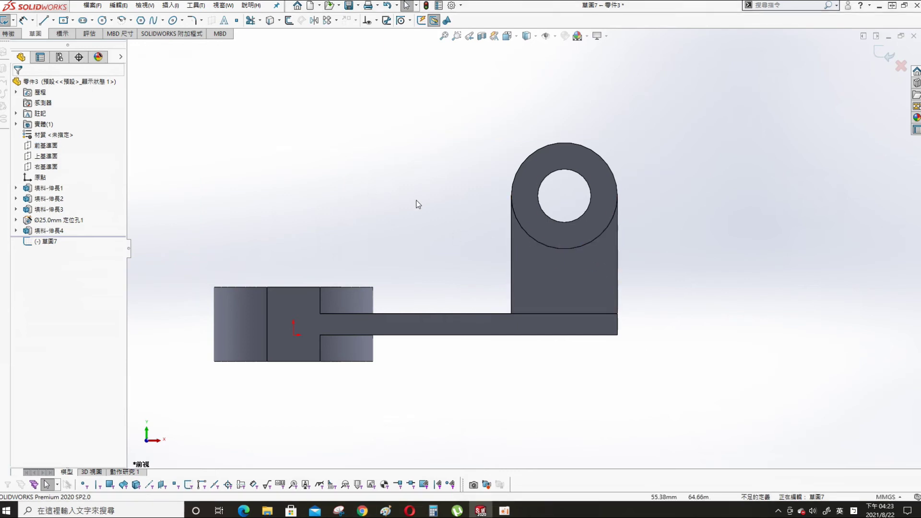
{"action": "key", "text": "s"}
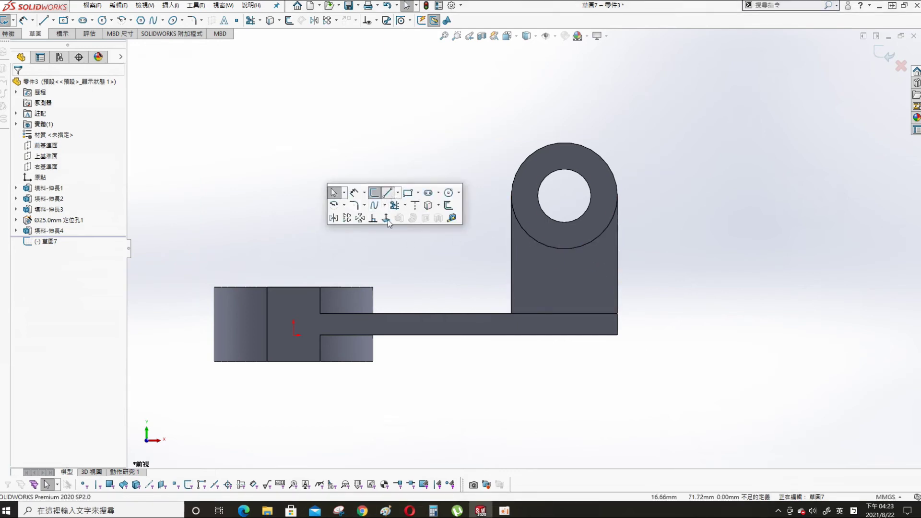
{"action": "left_click", "coordinate": [389, 193]}
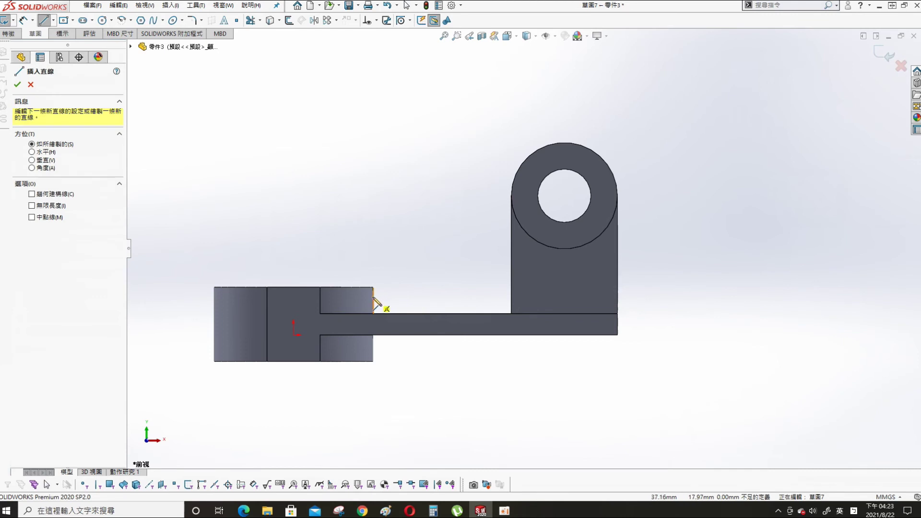
{"action": "left_click", "coordinate": [373, 297]}
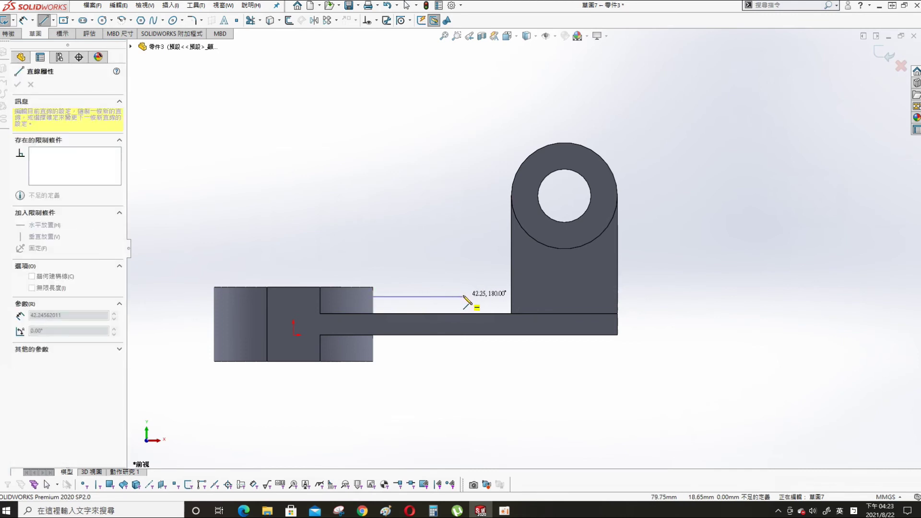
{"action": "left_click", "coordinate": [511, 297]}
{"action": "key", "text": "Escape"}
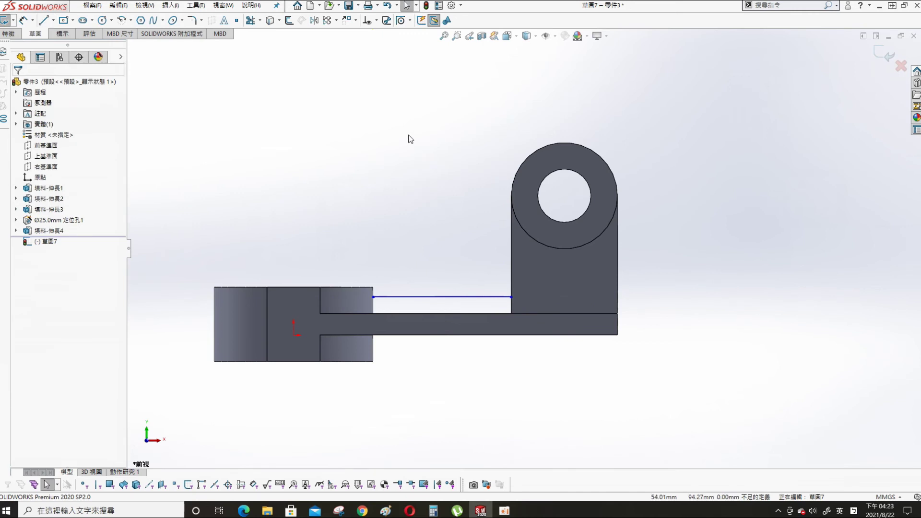
Dimension the line 8 mm above the arm's top edge to fully define it
{"action": "key", "text": "s"}
{"action": "left_click", "coordinate": [440, 150]}
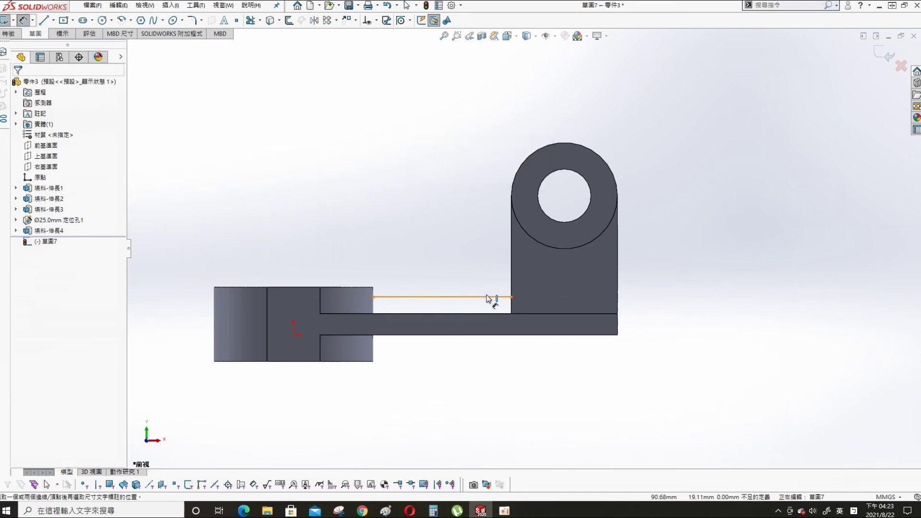
{"action": "left_click", "coordinate": [488, 297]}
{"action": "left_click", "coordinate": [488, 314]}
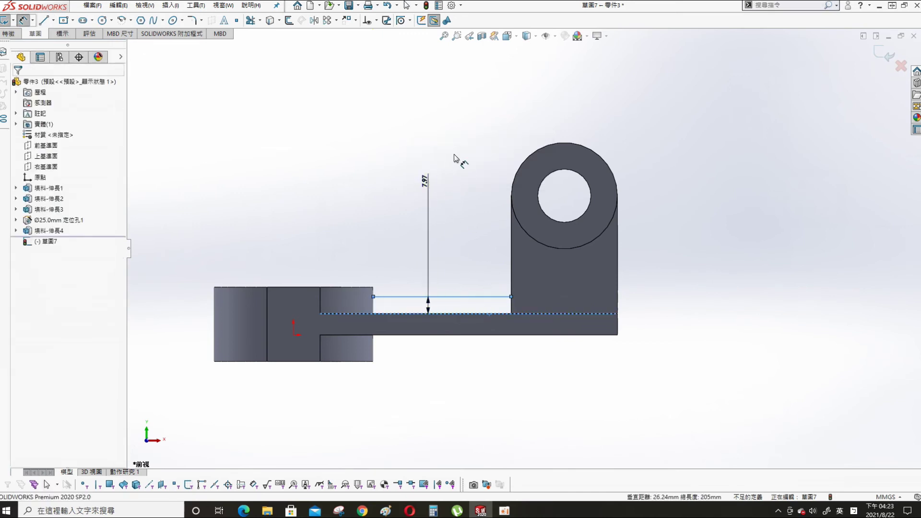
{"action": "left_click", "coordinate": [449, 180]}
{"action": "type", "text": "10"}
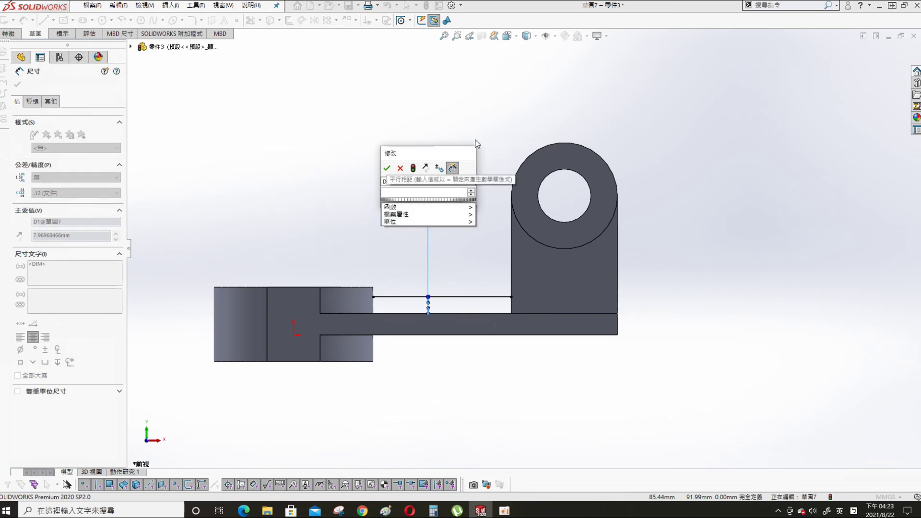
{"action": "key", "text": "BackSpace"}
{"action": "key", "text": "BackSpace"}
{"action": "type", "text": "8"}
{"action": "key", "text": "Return"}
{"action": "key", "text": "Escape"}
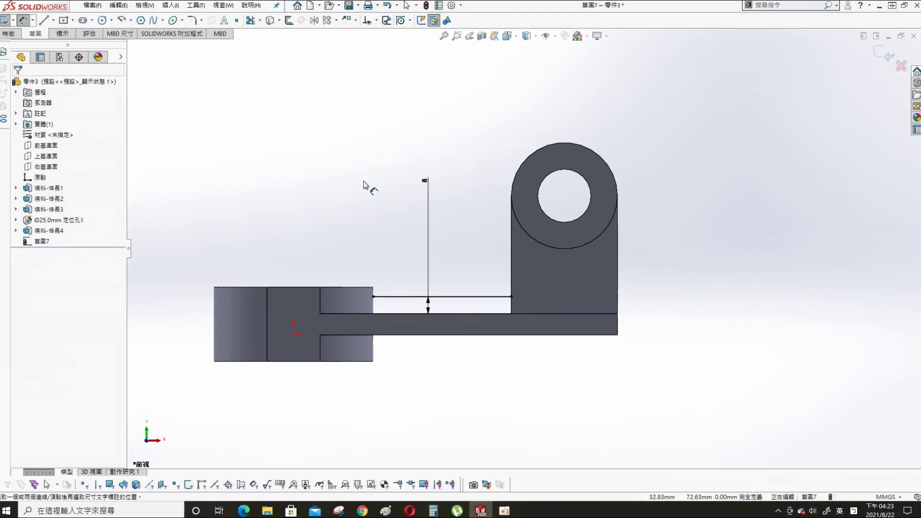
{"action": "middle_click_drag", "start_coordinate": [366, 185], "coordinate": [361, 160]}
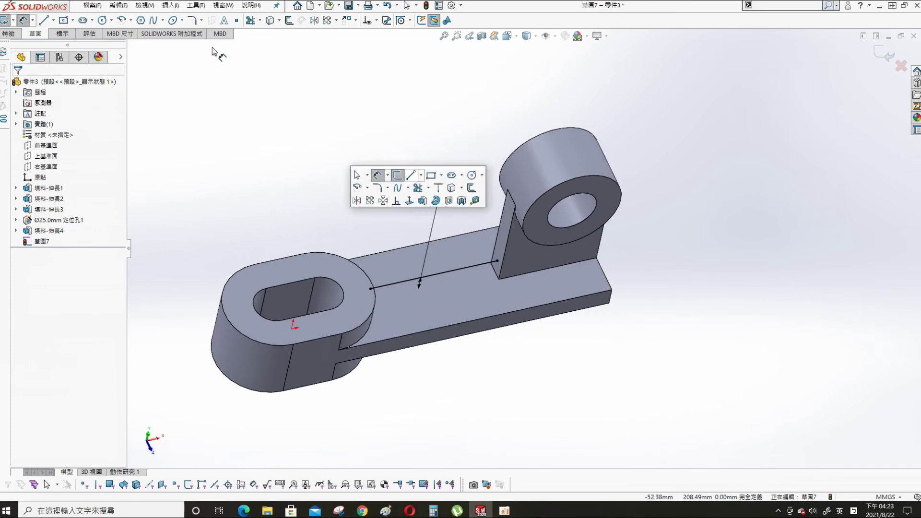
Insert a 10 mm thick Rib1 along the line from the slotted boss to the web
{"action": "left_click", "coordinate": [176, 6]}
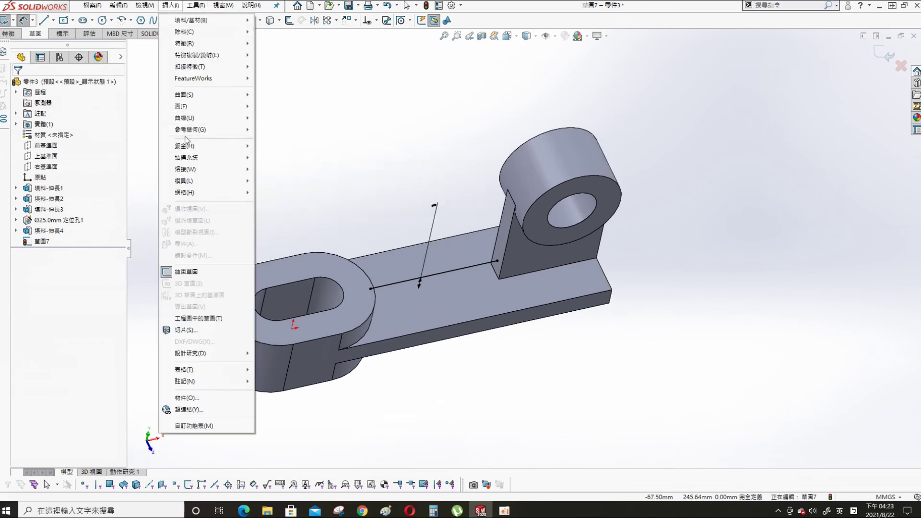
{"action": "mouse_move", "coordinate": [198, 44]}
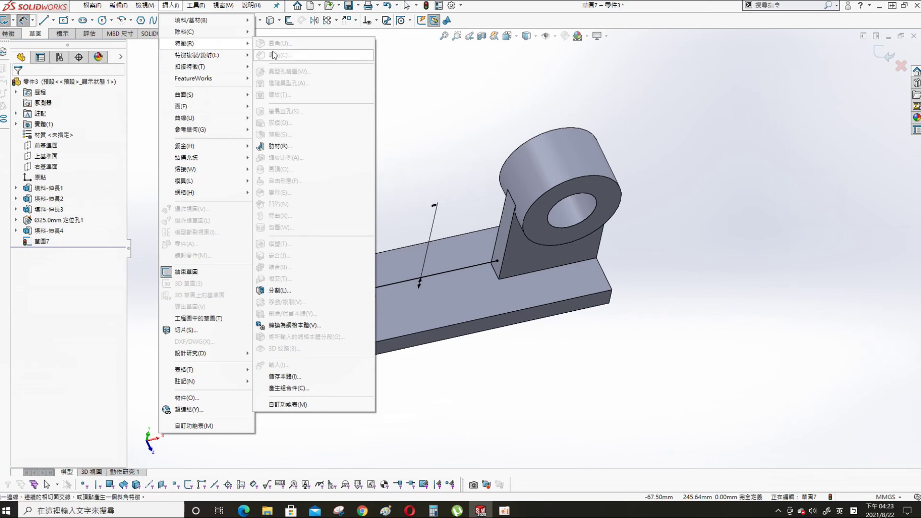
{"action": "left_click", "coordinate": [280, 147]}
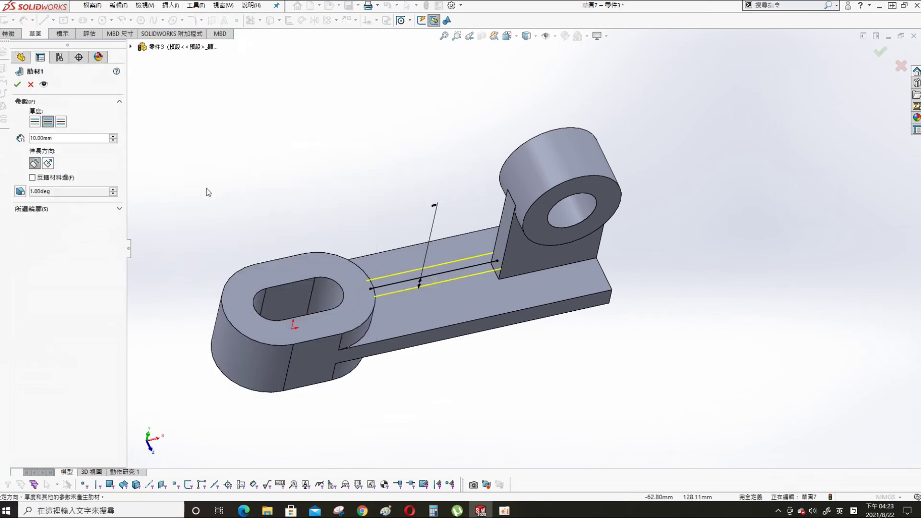
{"action": "left_click", "coordinate": [20, 86]}
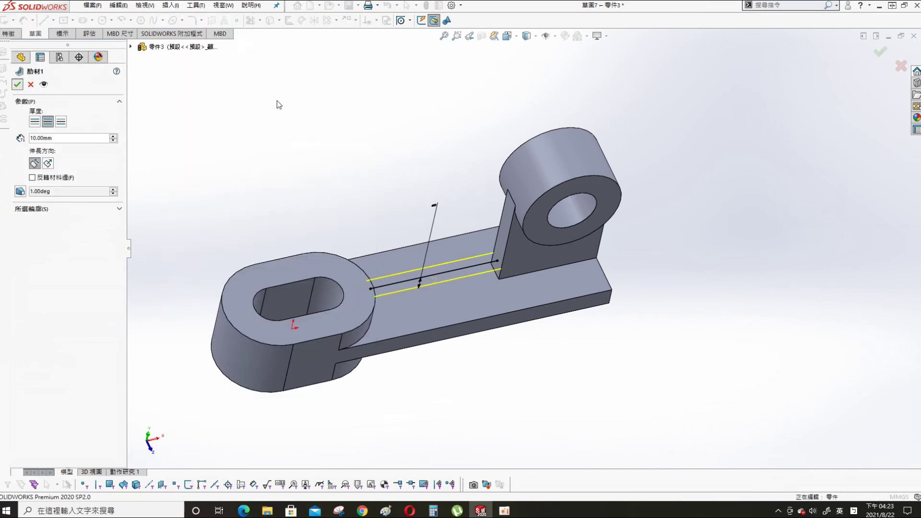
Fillet the web-to-arm inside corner at 18 mm, then bring up the Exercise-40 reference drawing
{"action": "key", "text": "s"}
{"action": "left_click", "coordinate": [355, 184]}
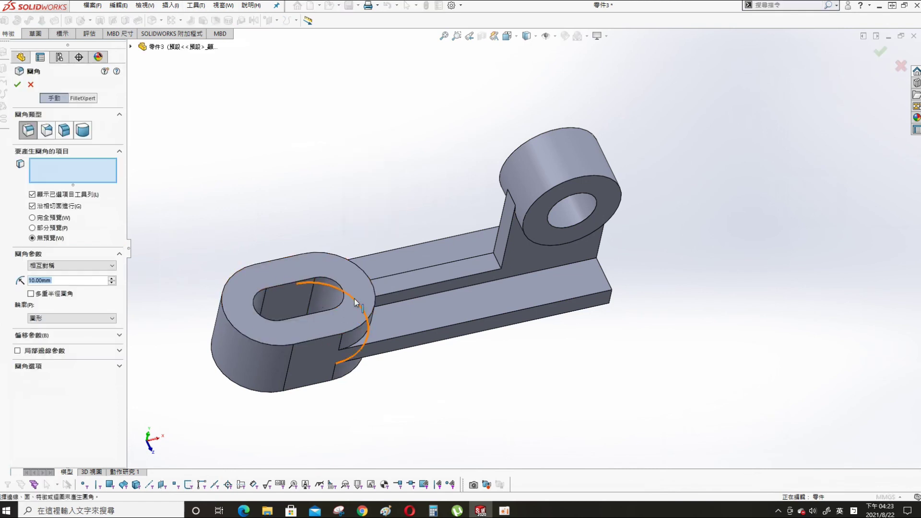
{"action": "type", "text": "1"}
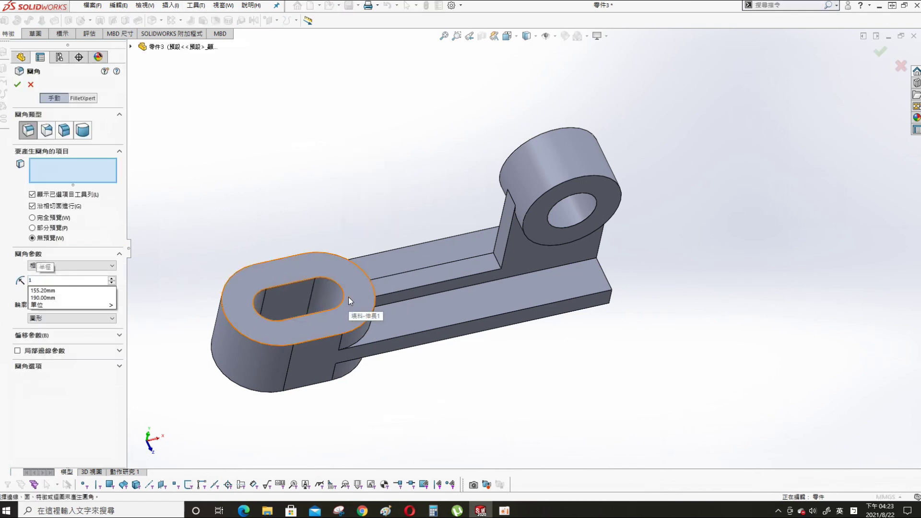
{"action": "type", "text": "8"}
{"action": "key", "text": "Return"}
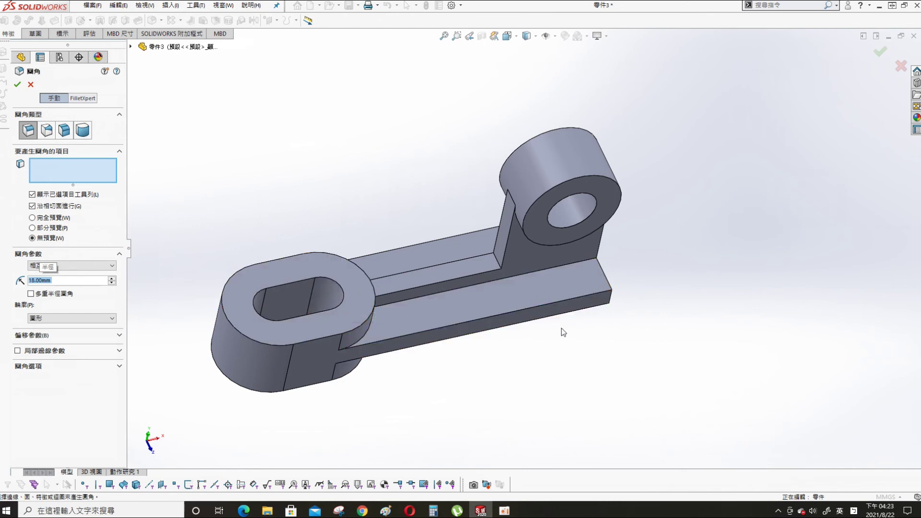
{"action": "left_click", "coordinate": [498, 262]}
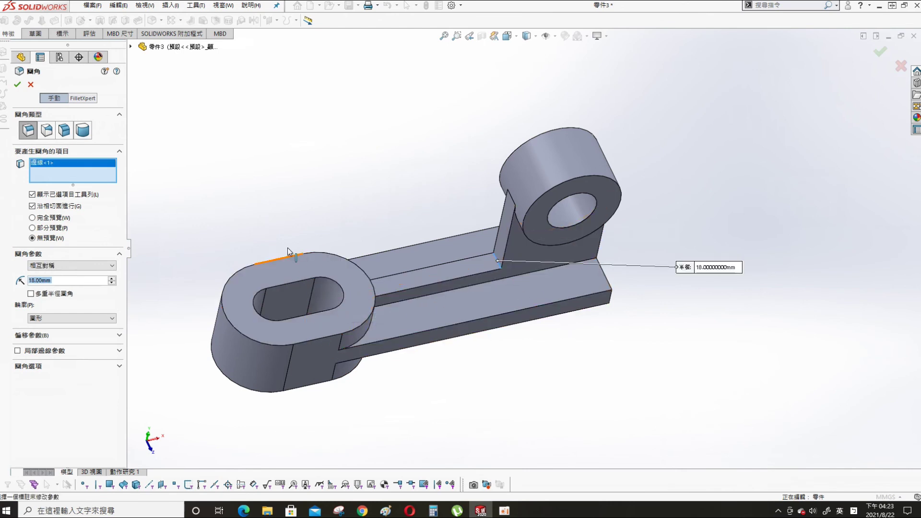
{"action": "left_click", "coordinate": [17, 85]}
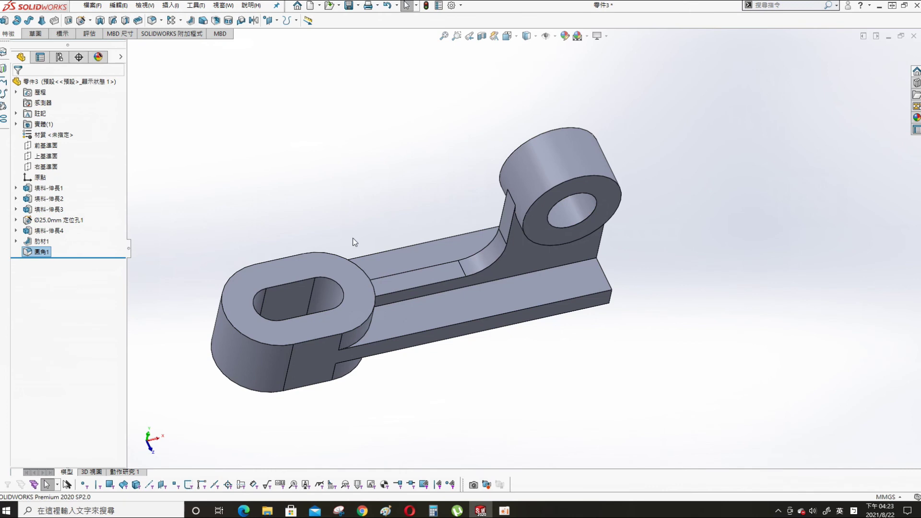
{"action": "mouse_move", "coordinate": [488, 323]}
{"action": "middle_mouse_down"}
{"action": "mouse_move", "coordinate": [426, 235]}
{"action": "mouse_move", "coordinate": [313, 288]}
{"action": "middle_mouse_up"}
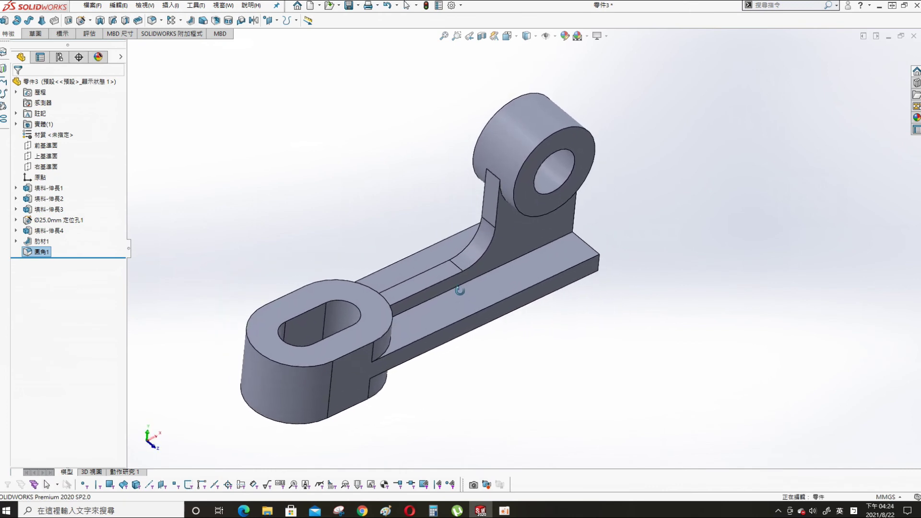
{"action": "scroll", "coordinate": [309, 292], "scroll_direction": "down", "scroll_amount": 3}
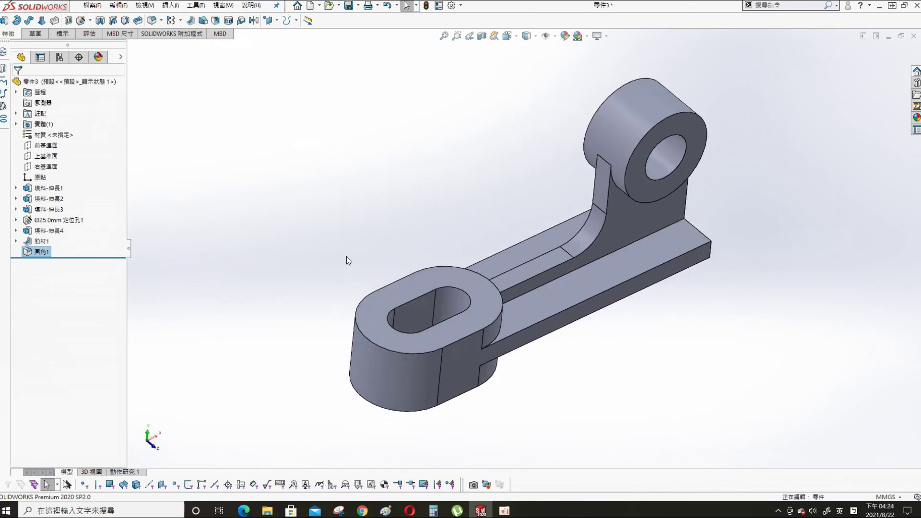
{"action": "left_click", "coordinate": [386, 510]}
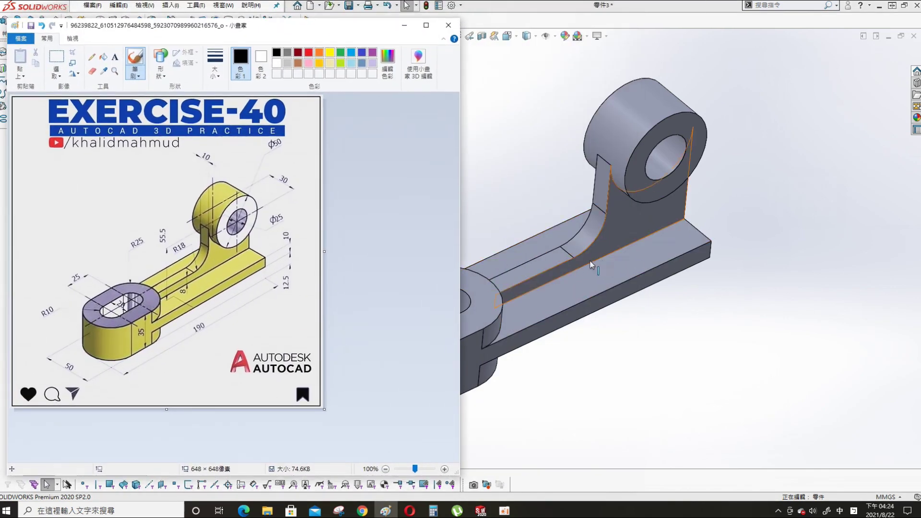
Narrow the Paint window so the Exercise-40 drawing sits beside the finished model
{"action": "left_click_drag", "start_coordinate": [463, 229], "coordinate": [332, 229]}
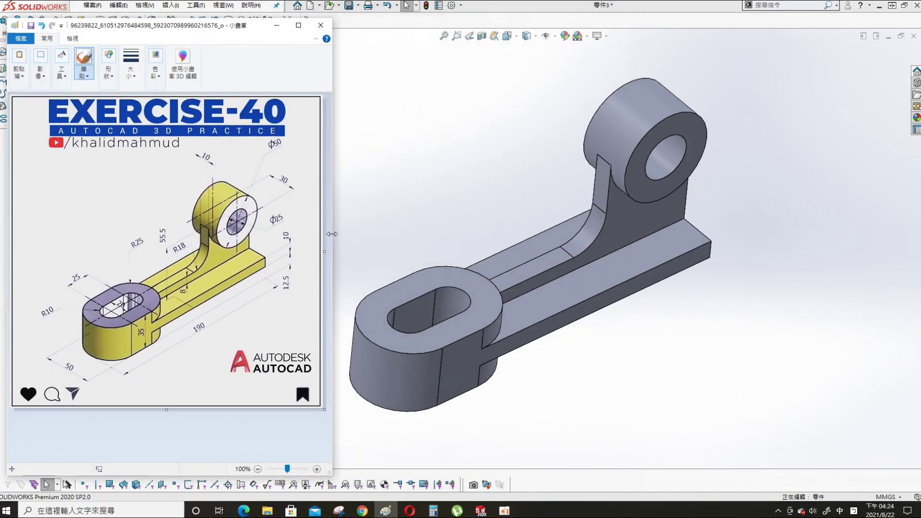